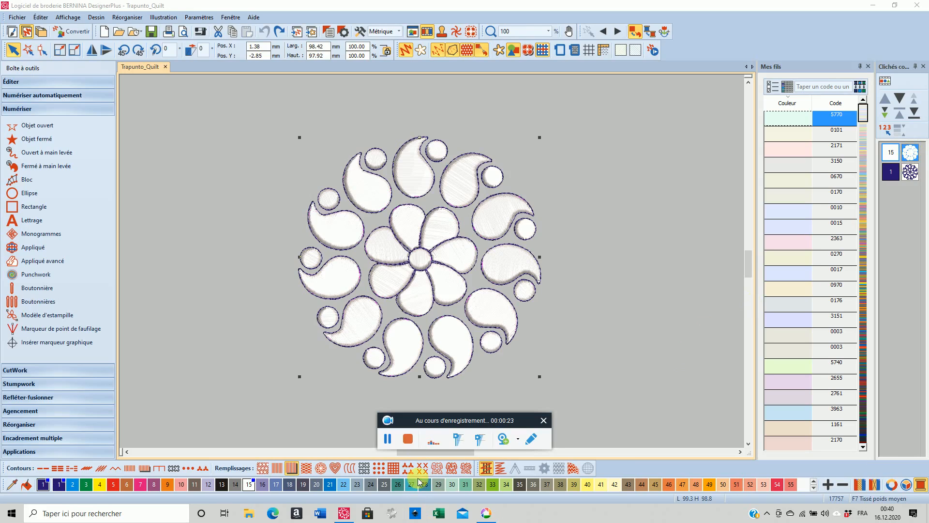
Try thread colour 33 on the selected white filled shapes and undo the colour change
{"action": "left_click", "coordinate": [491, 484]}
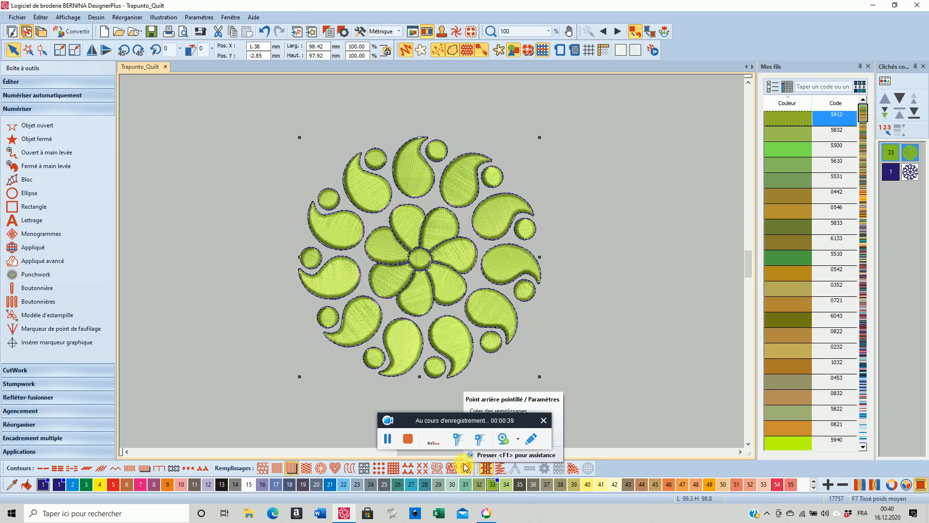
{"action": "left_click", "coordinate": [264, 33]}
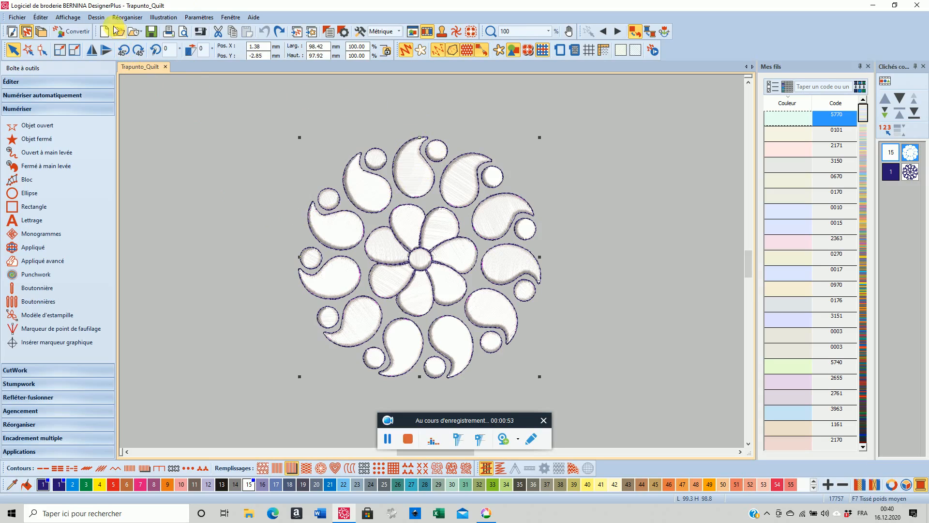
Set the design background to a solid dark navy blue
{"action": "left_click", "coordinate": [96, 19]}
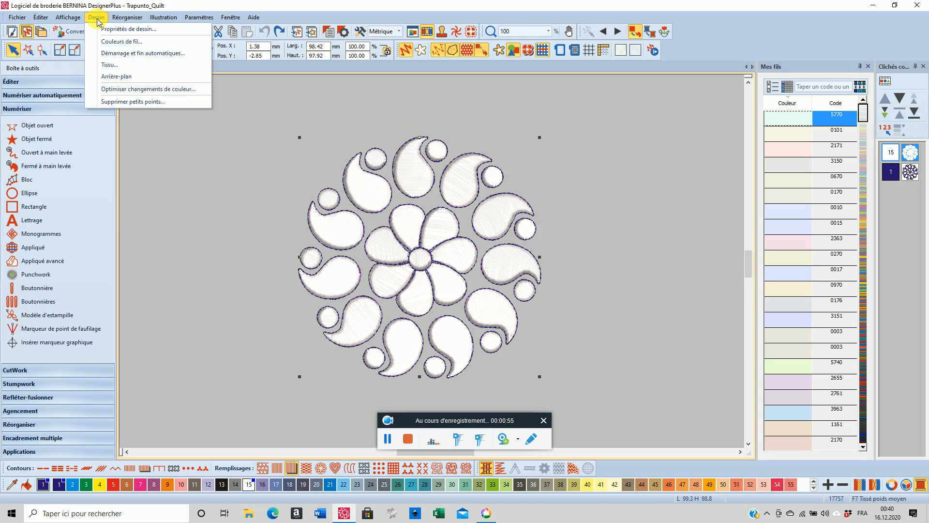
{"action": "left_click", "coordinate": [113, 76]}
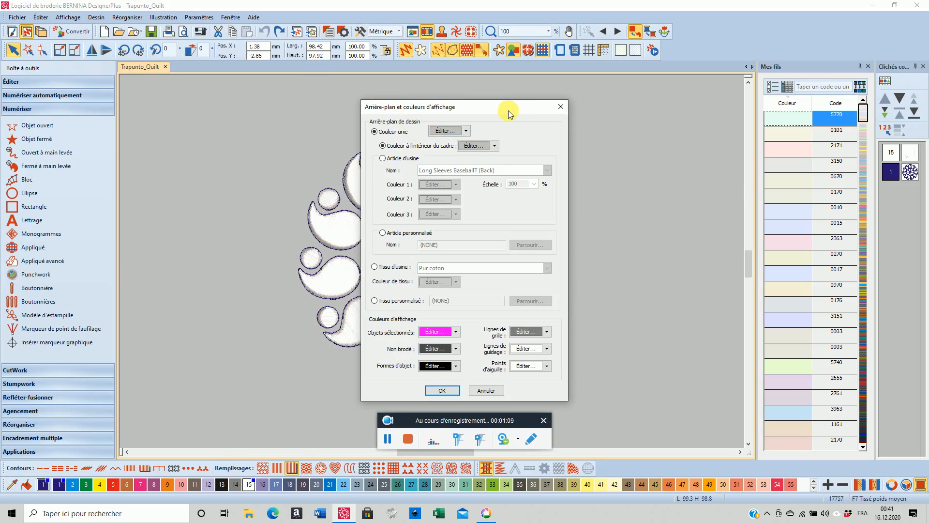
{"action": "left_click", "coordinate": [467, 131]}
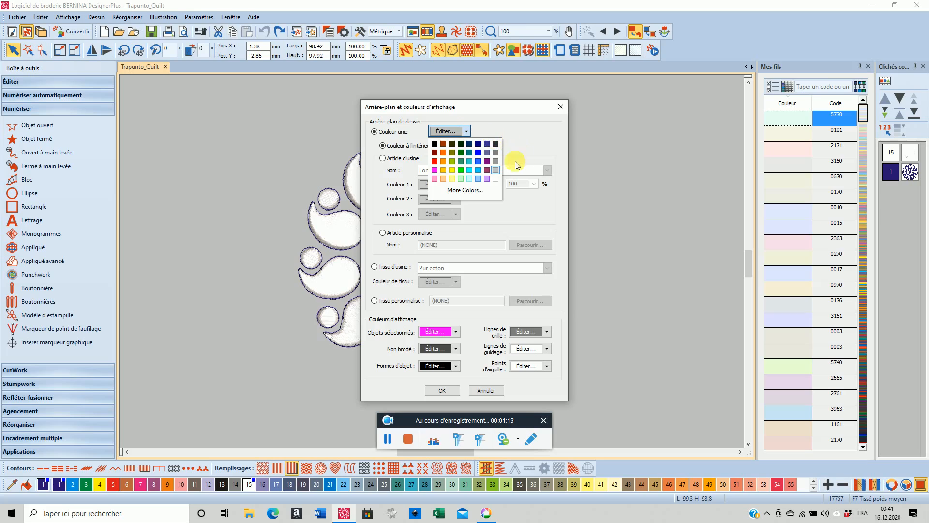
{"action": "left_click", "coordinate": [470, 144]}
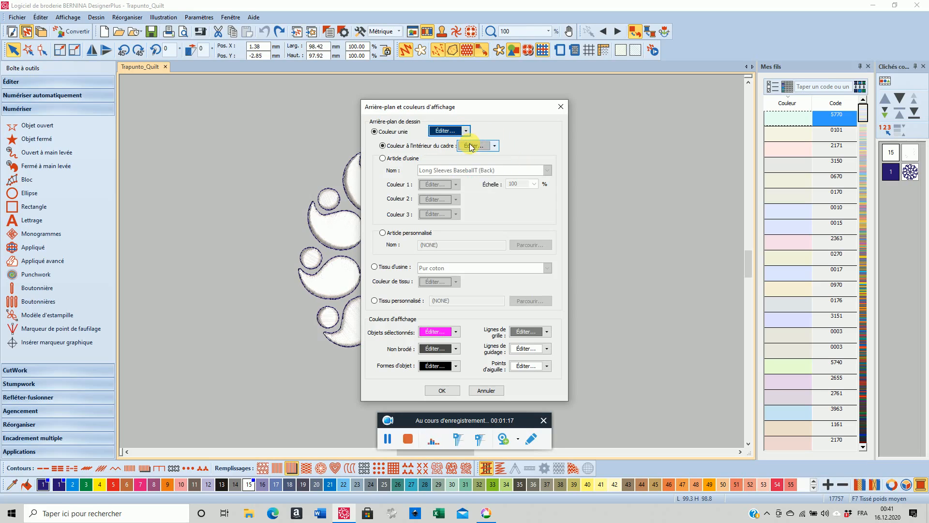
{"action": "left_click", "coordinate": [433, 391]}
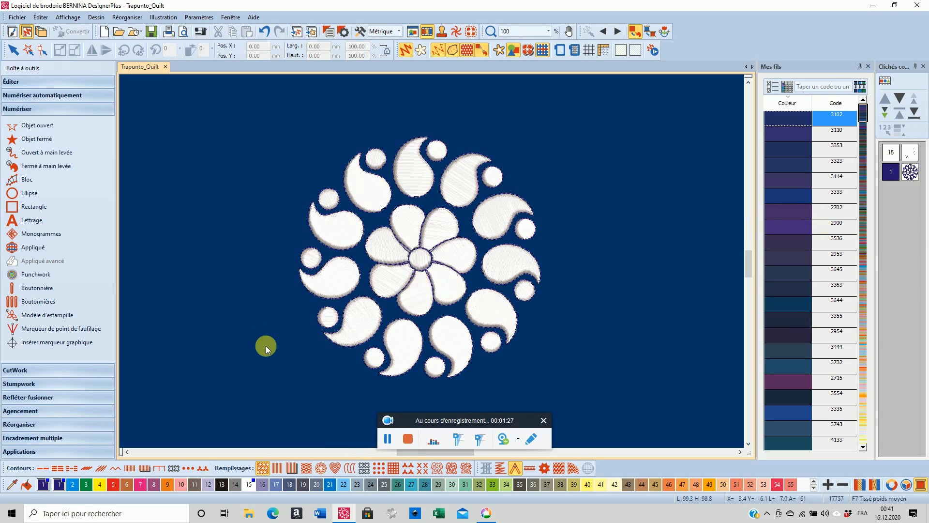
Show the hoop, set the background colour inside it to dark blue, and hide the hoop again
{"action": "left_click", "coordinate": [561, 51]}
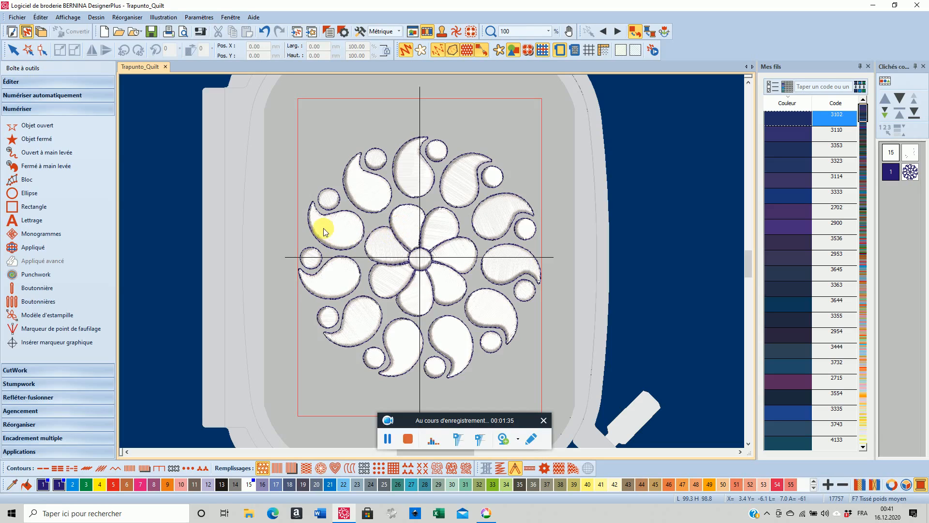
{"action": "left_click", "coordinate": [96, 18]}
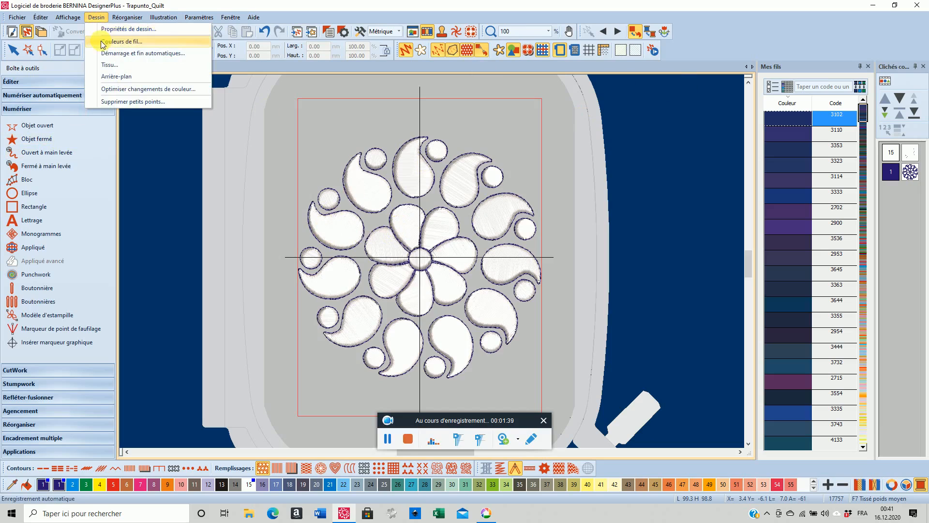
{"action": "left_click", "coordinate": [116, 77]}
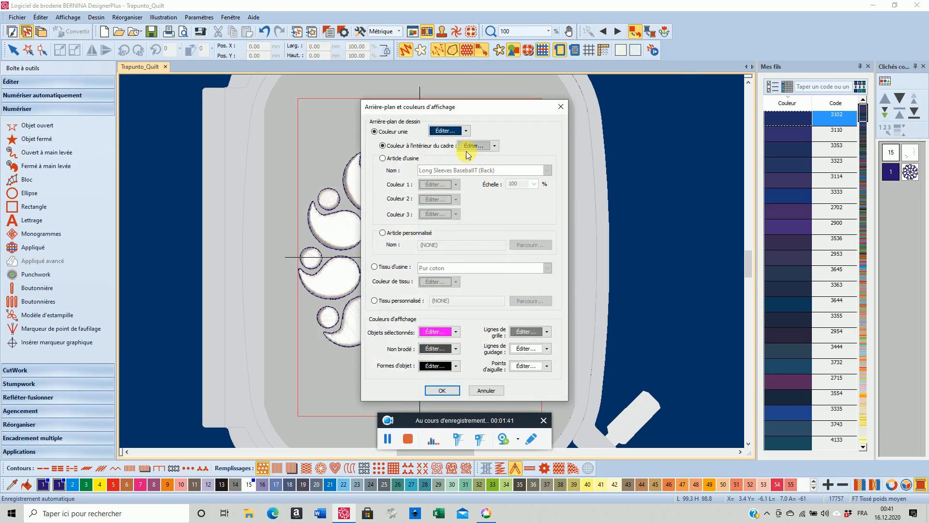
{"action": "left_click", "coordinate": [495, 146]}
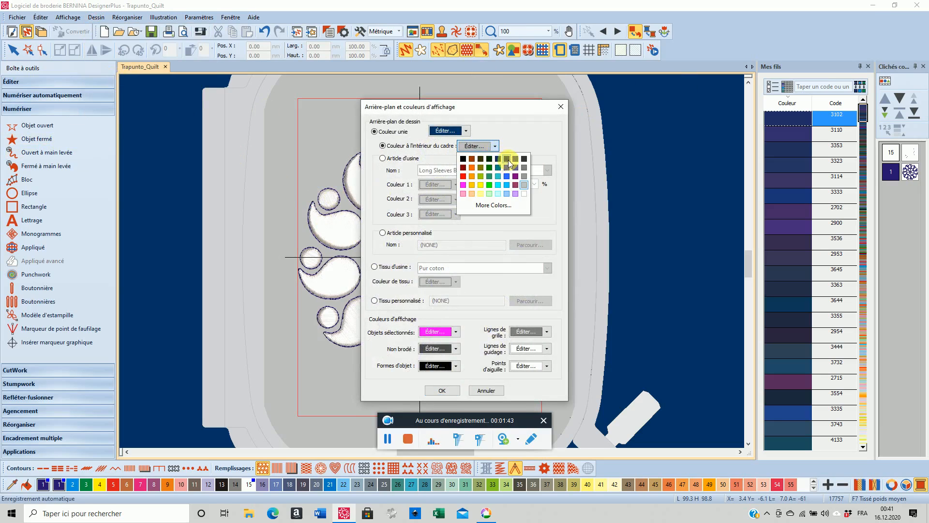
{"action": "left_click", "coordinate": [505, 157]}
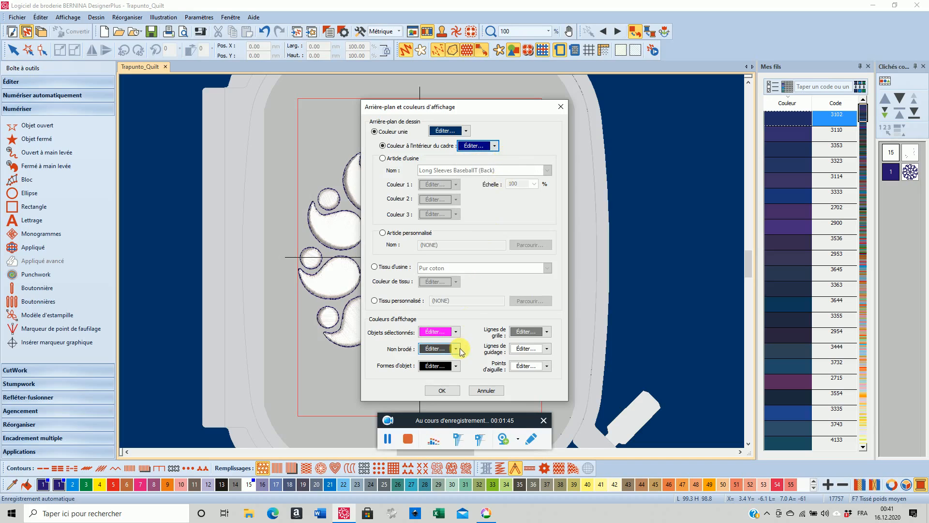
{"action": "left_click", "coordinate": [441, 390]}
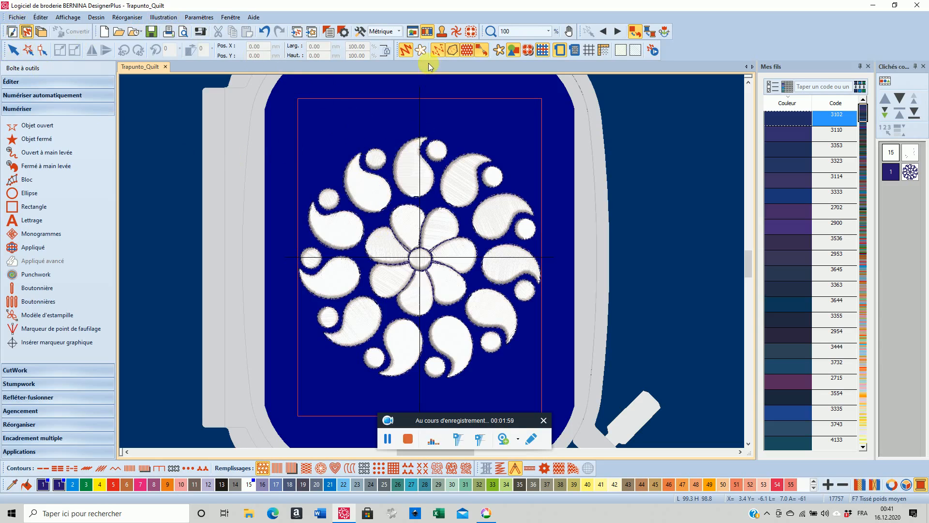
{"action": "left_click", "coordinate": [556, 53]}
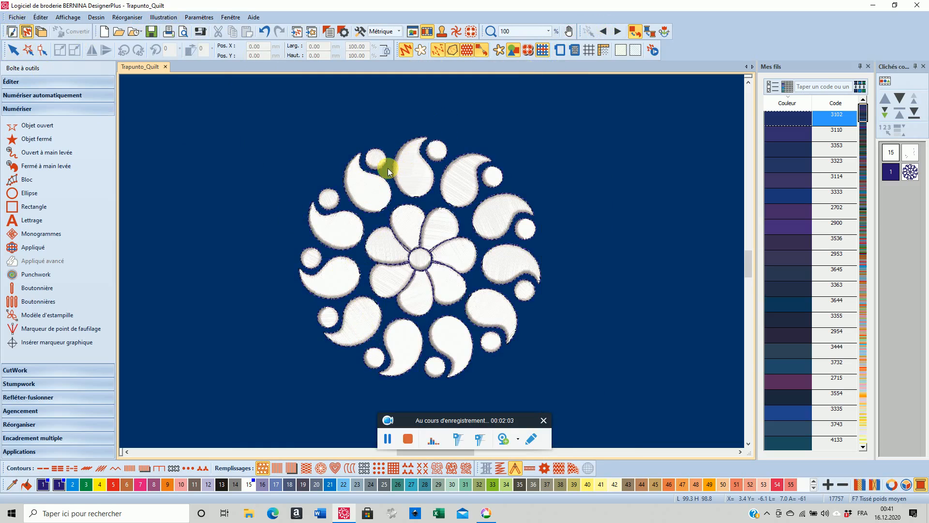
{"action": "left_click", "coordinate": [408, 438]}
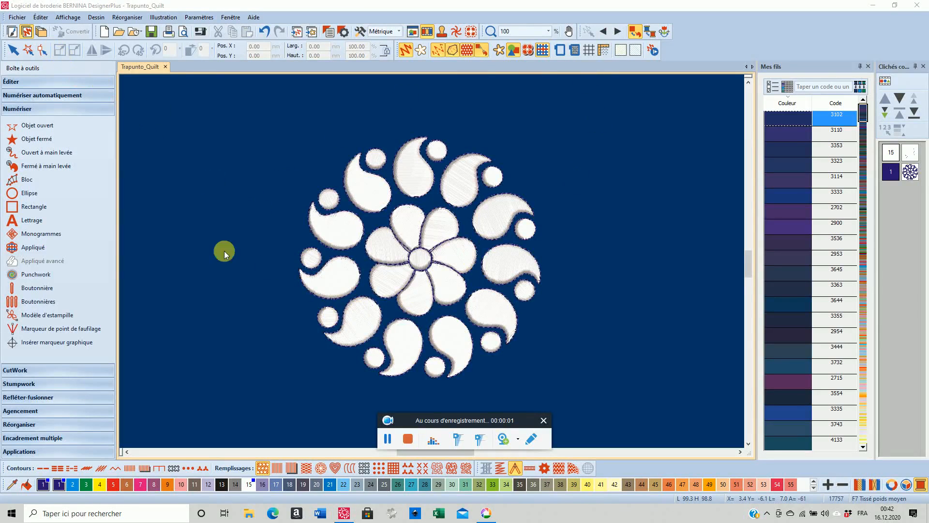
Save the design as Trapunto_Quilt in BERNINA V8 ART80 format in the covid-quilt folder
{"action": "left_click", "coordinate": [16, 18]}
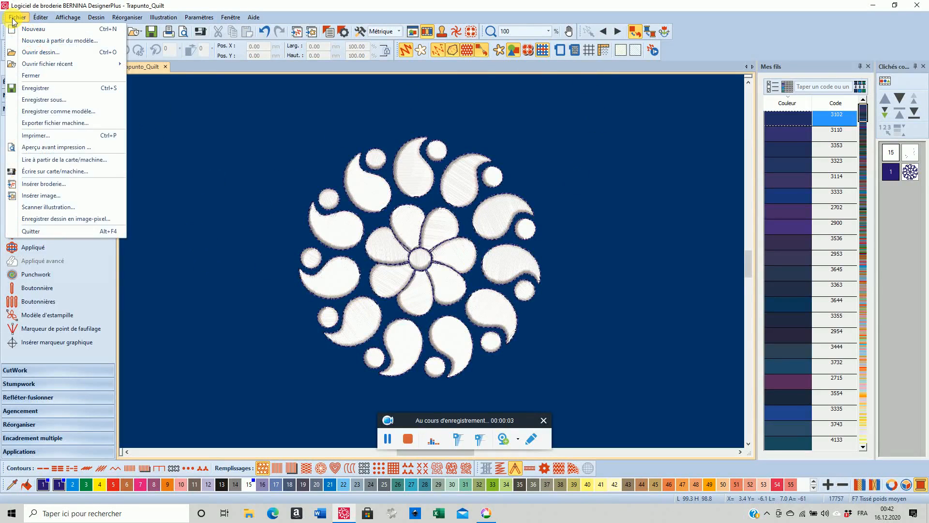
{"action": "left_click", "coordinate": [45, 100]}
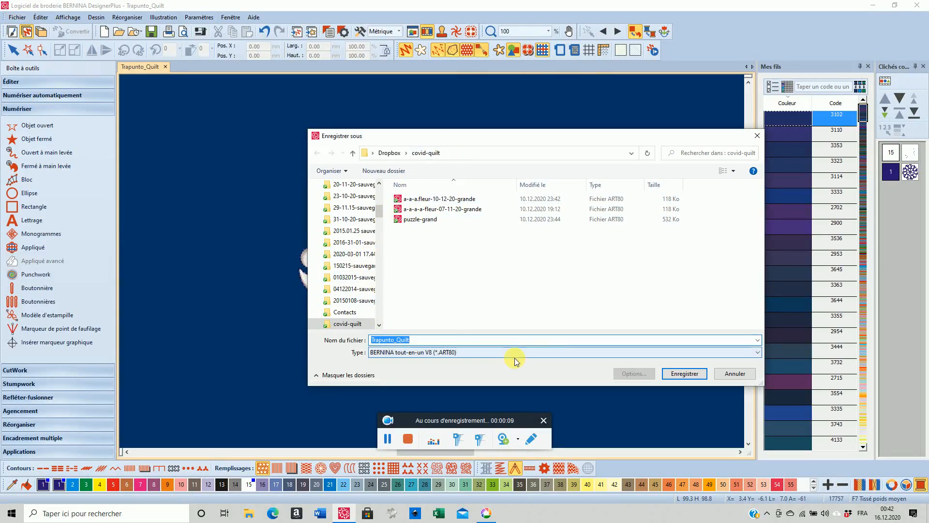
{"action": "left_click", "coordinate": [674, 375]}
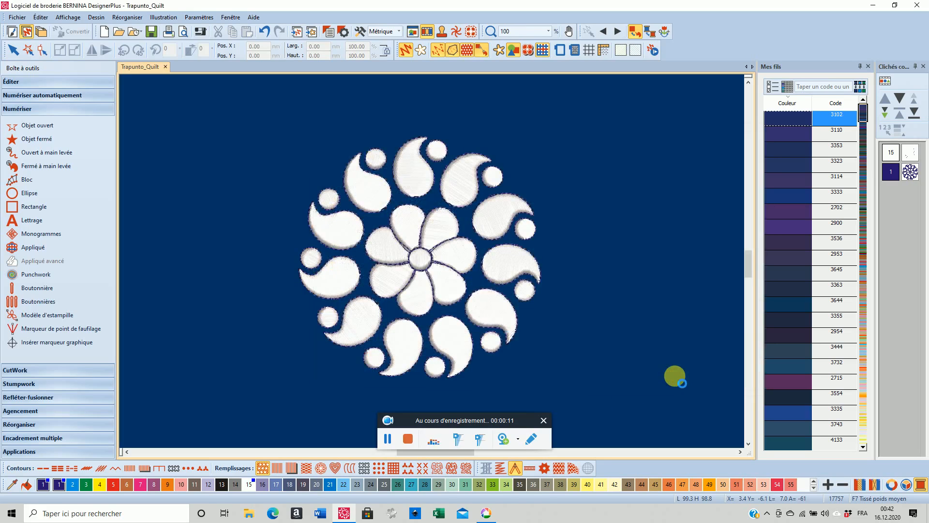
Close the design and reopen the blue-background version of Trapunto_Quilt from the recent files
{"action": "left_click", "coordinate": [166, 66]}
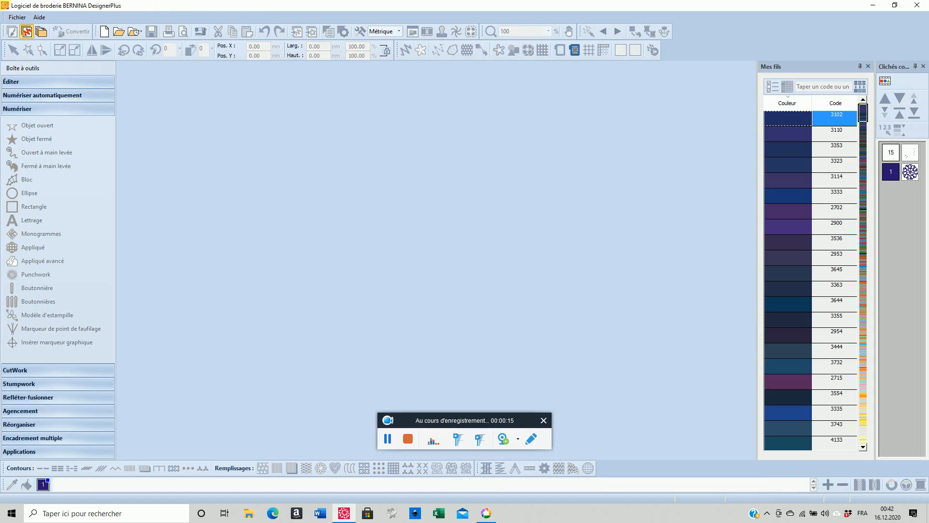
{"action": "left_click", "coordinate": [13, 18]}
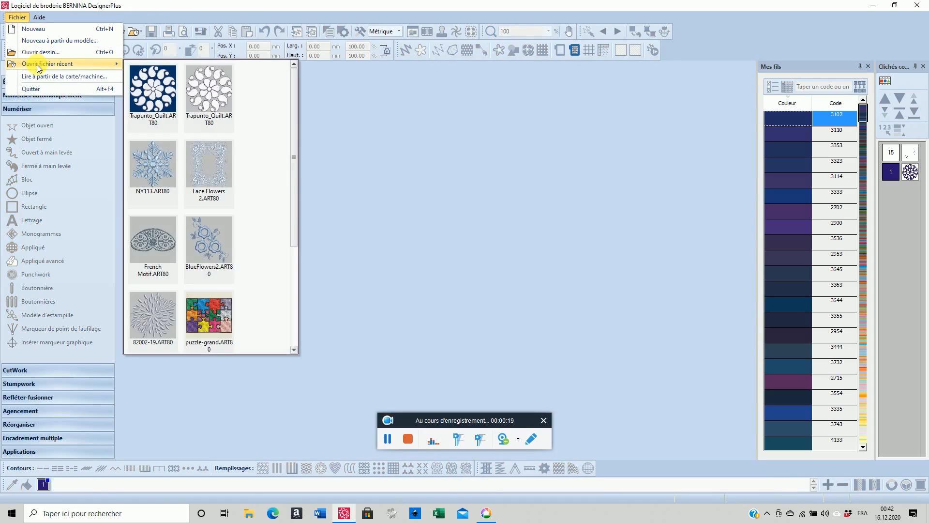
{"action": "mouse_move", "coordinate": [99, 68]}
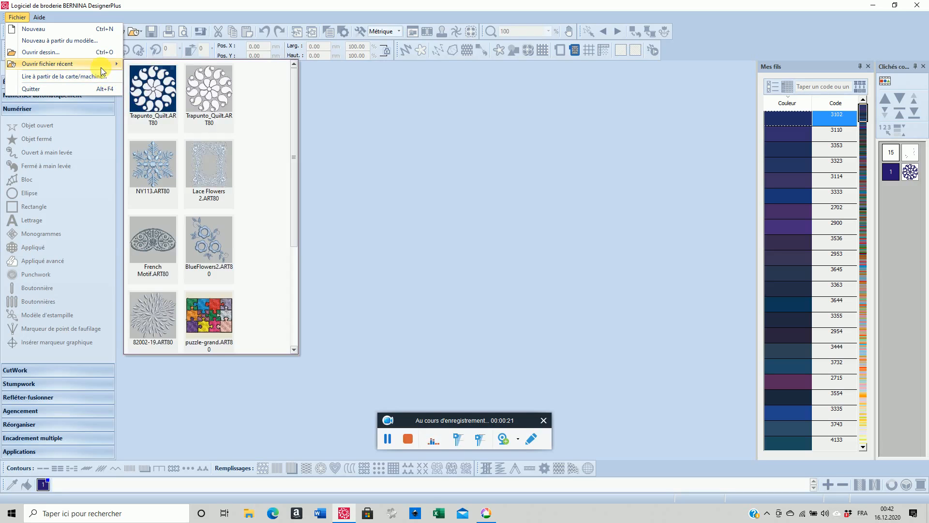
{"action": "left_click", "coordinate": [151, 95]}
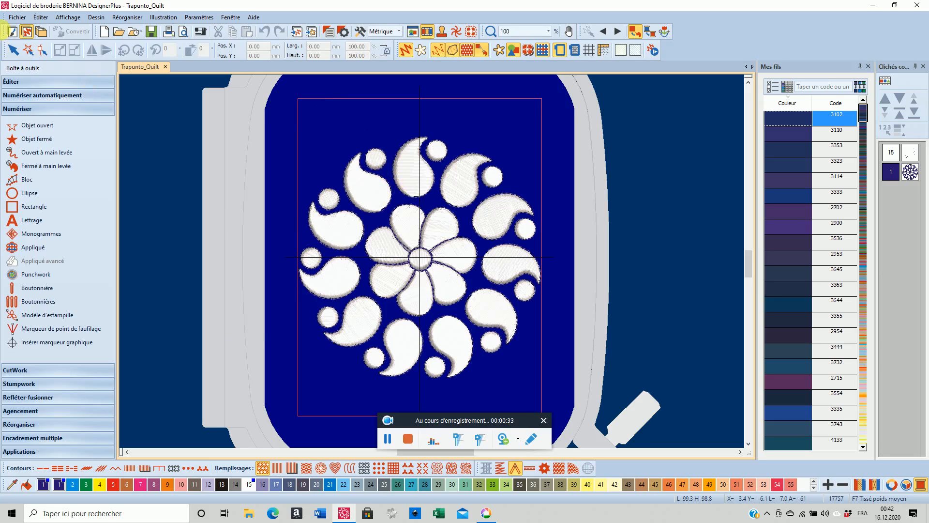
Export the design as the PNG image Trapunto_Quilt to PHILIPS UFD (F:), with transparent background rendering turned off
{"action": "left_click", "coordinate": [22, 20]}
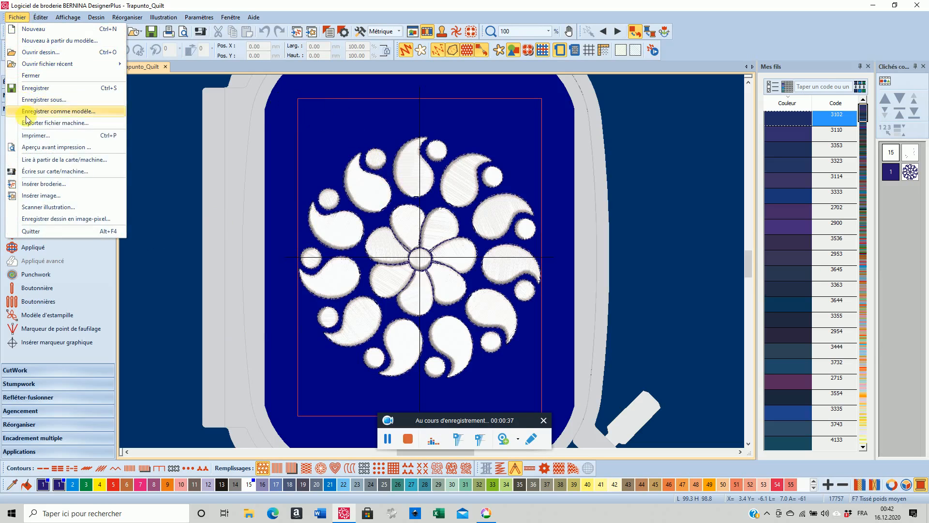
{"action": "left_click", "coordinate": [64, 220]}
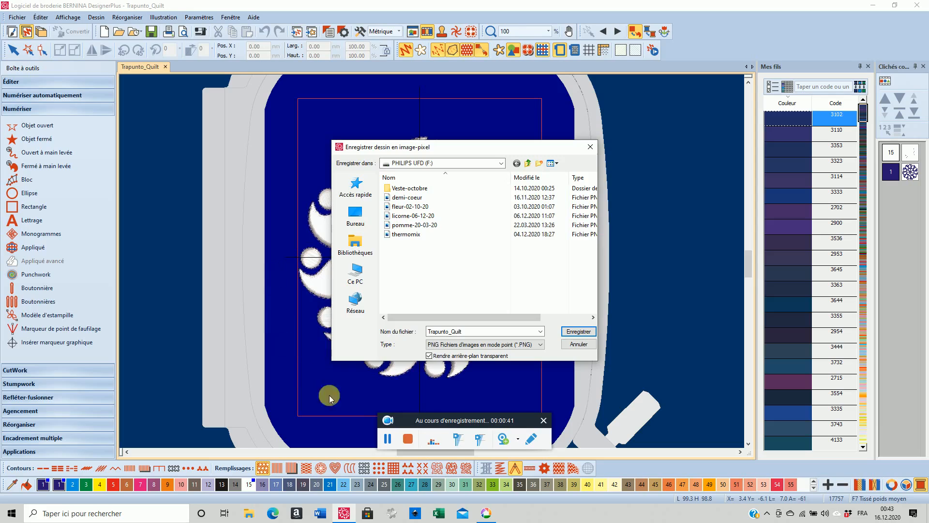
{"action": "left_click", "coordinate": [428, 356]}
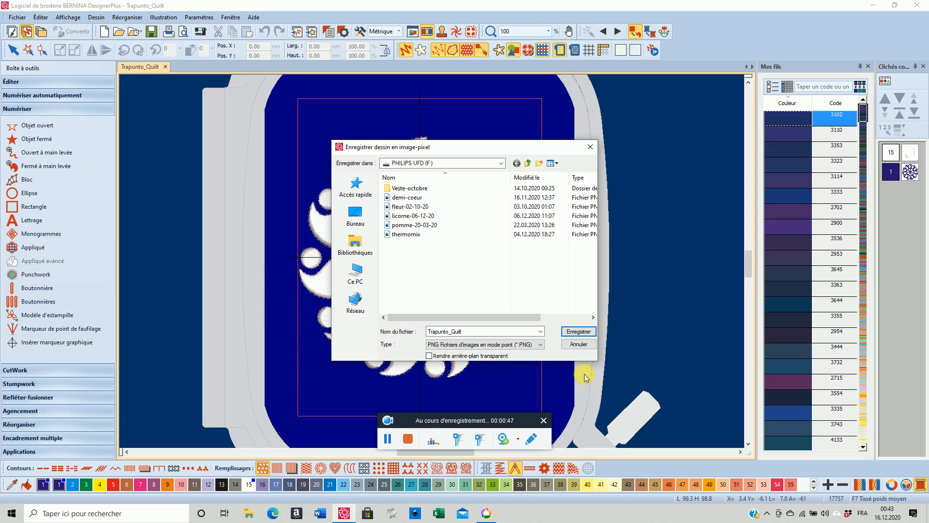
{"action": "left_click", "coordinate": [575, 334]}
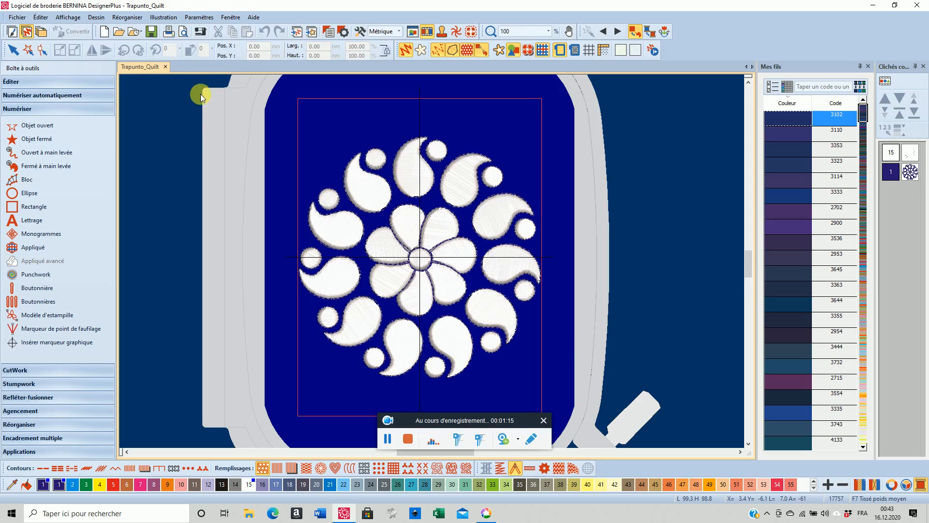
Hide the hoop and open the design's background and display colour settings
{"action": "left_click", "coordinate": [558, 55]}
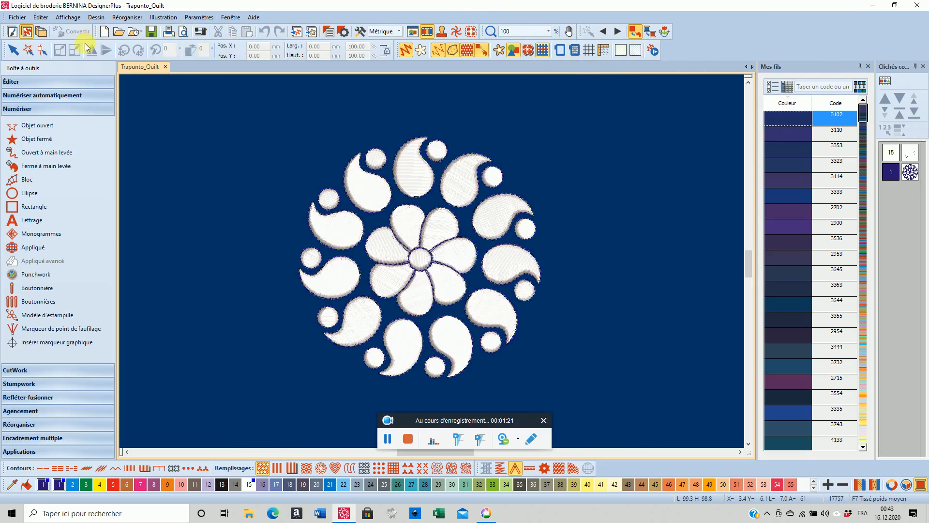
{"action": "left_click", "coordinate": [96, 17]}
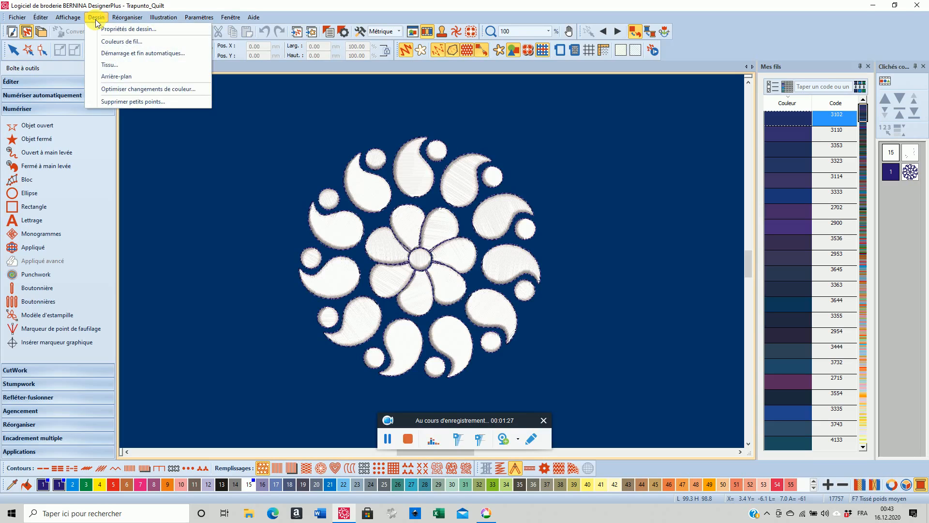
{"action": "left_click", "coordinate": [115, 76]}
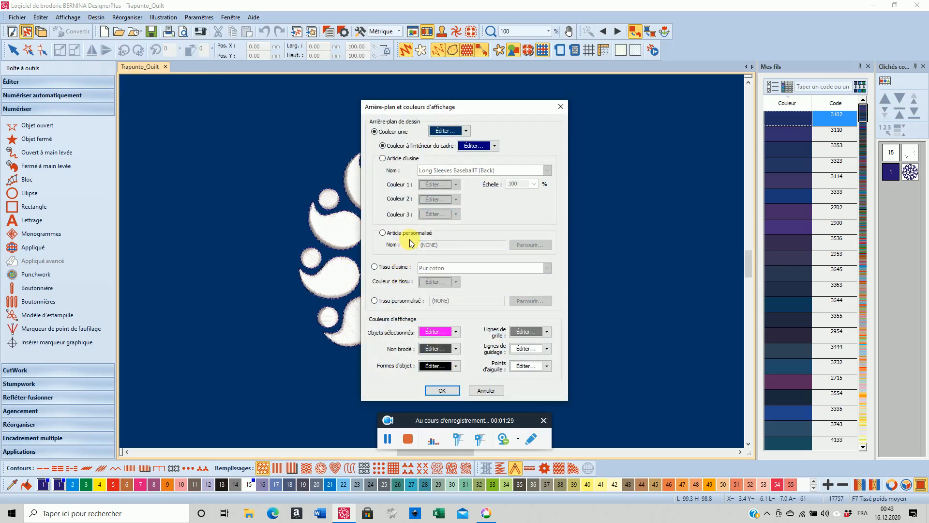
Choose a custom article as the background type, browse the Articles folder, and close it without picking a file
{"action": "left_click", "coordinate": [382, 234]}
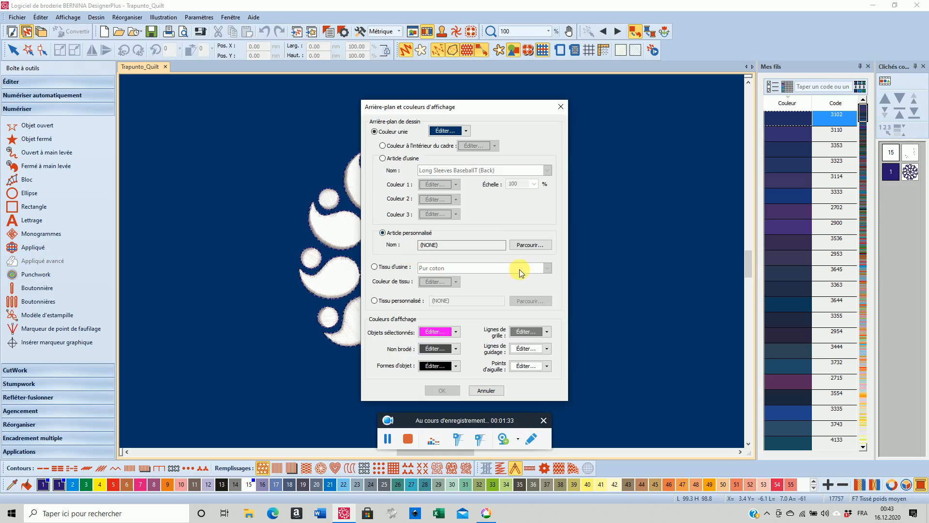
{"action": "left_click", "coordinate": [526, 245]}
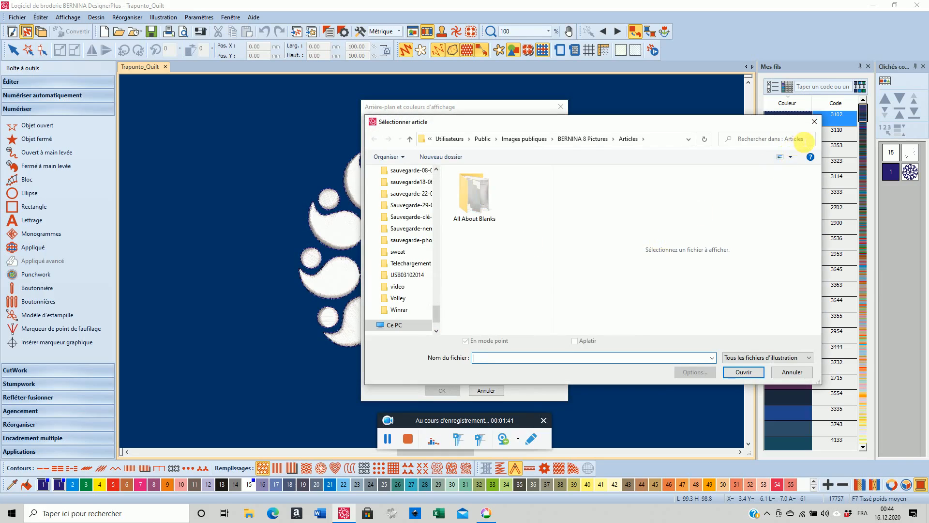
{"action": "left_click", "coordinate": [814, 122]}
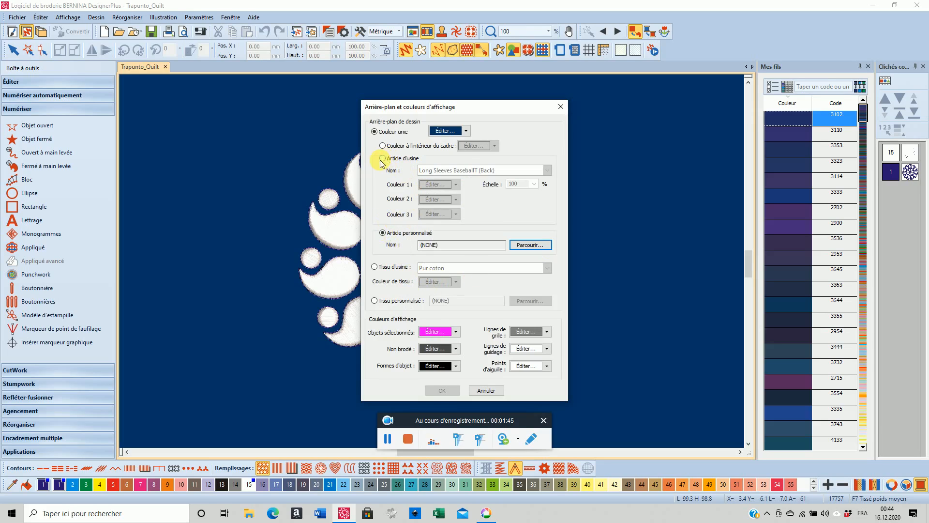
Set the background to the factory article Zip Micro (Front) from the Ladies jackets and apply it
{"action": "left_click", "coordinate": [382, 160]}
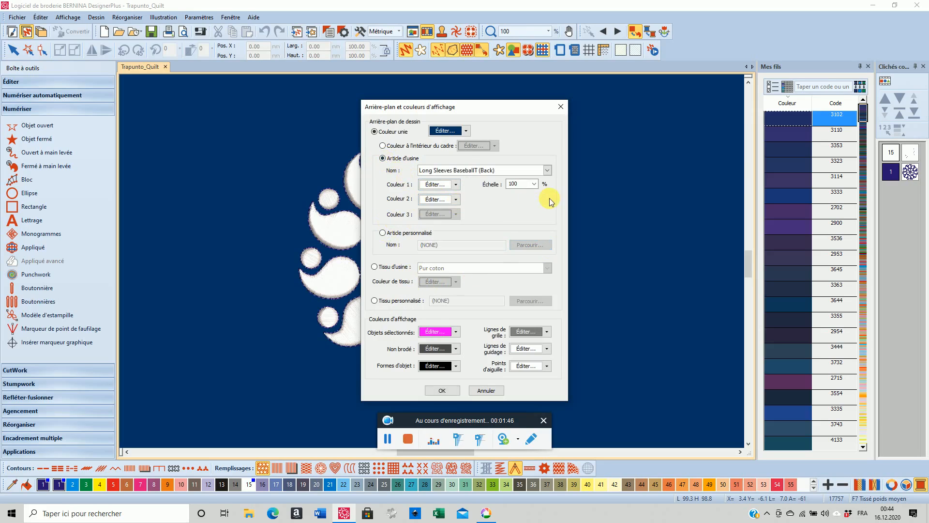
{"action": "left_click", "coordinate": [547, 171]}
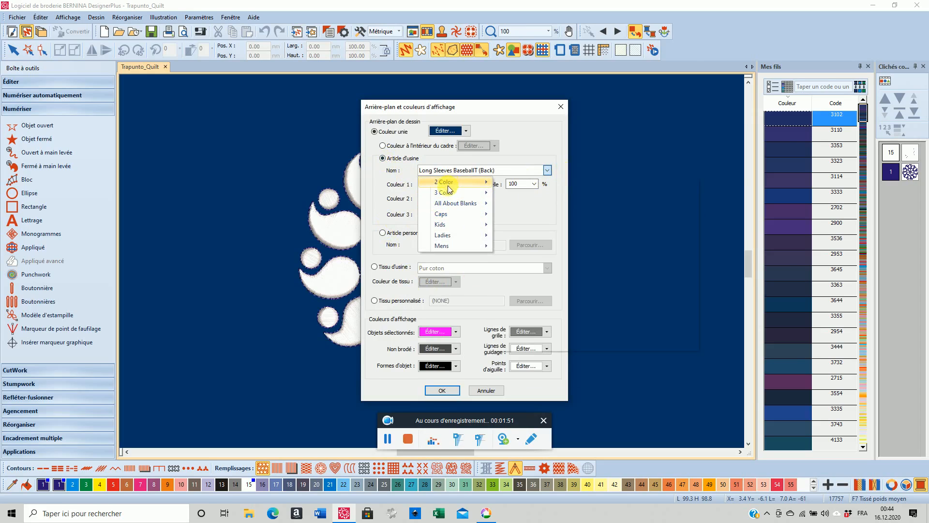
{"action": "mouse_move", "coordinate": [456, 203]}
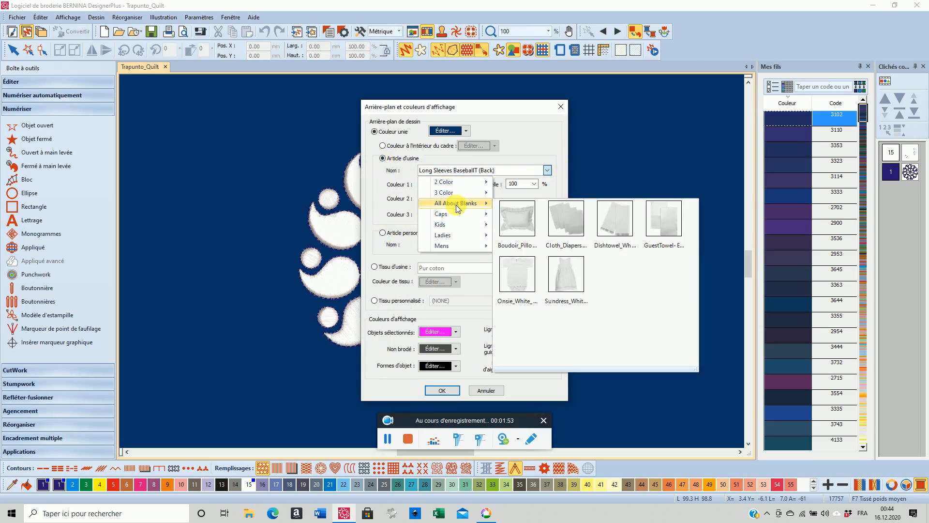
{"action": "mouse_move", "coordinate": [441, 238]}
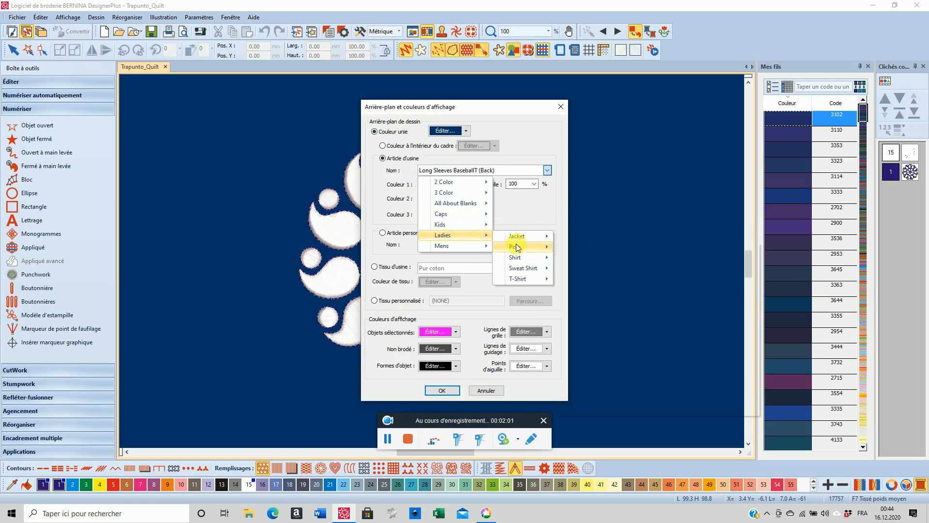
{"action": "left_click", "coordinate": [517, 237]}
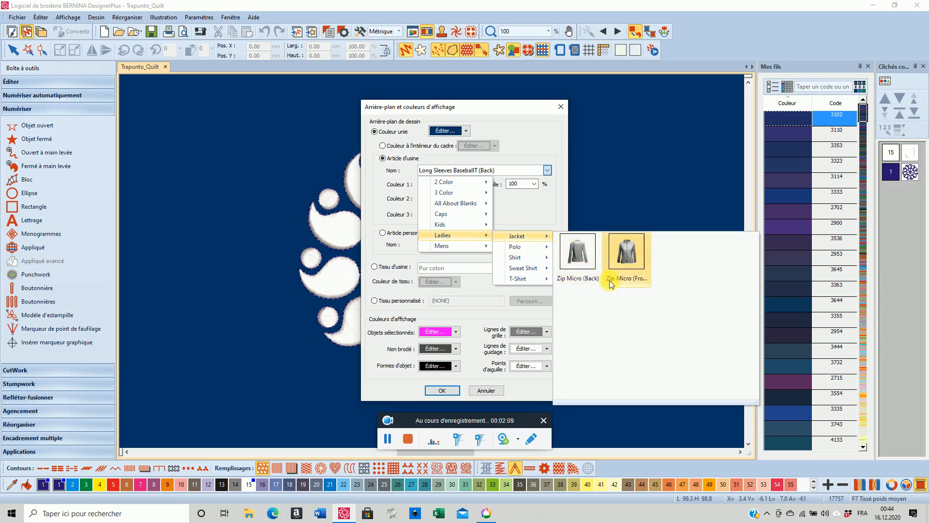
{"action": "left_click", "coordinate": [624, 258]}
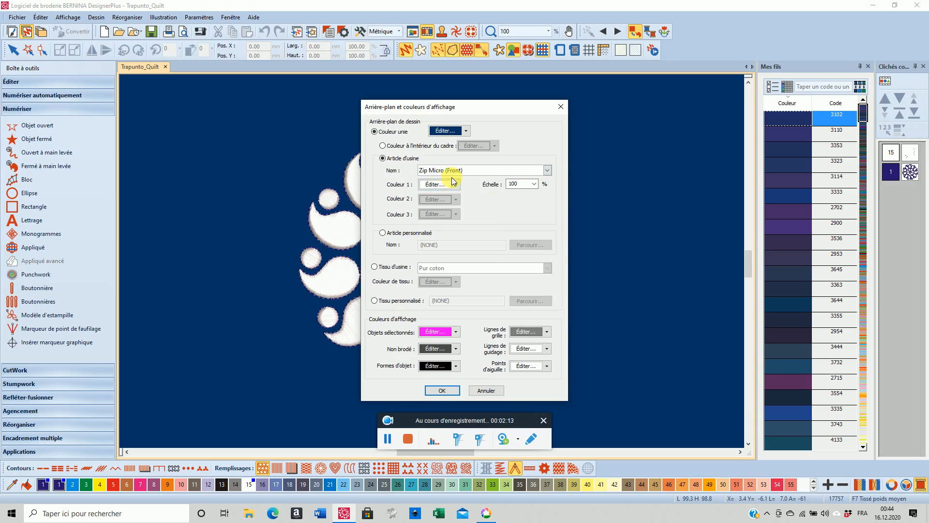
{"action": "left_click", "coordinate": [433, 391]}
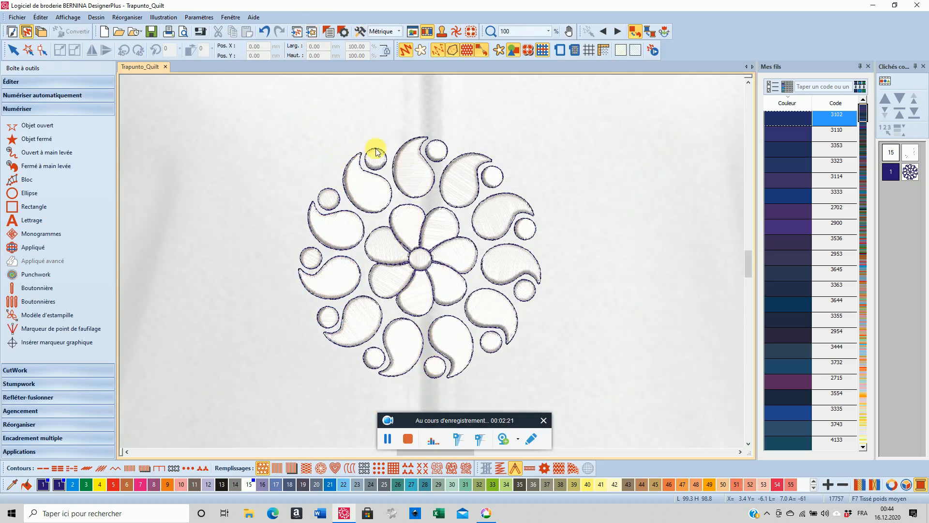
Set the Zip Micro (Front) article's Colour 1 to bright blue and its scale to 75%
{"action": "left_click", "coordinate": [96, 19]}
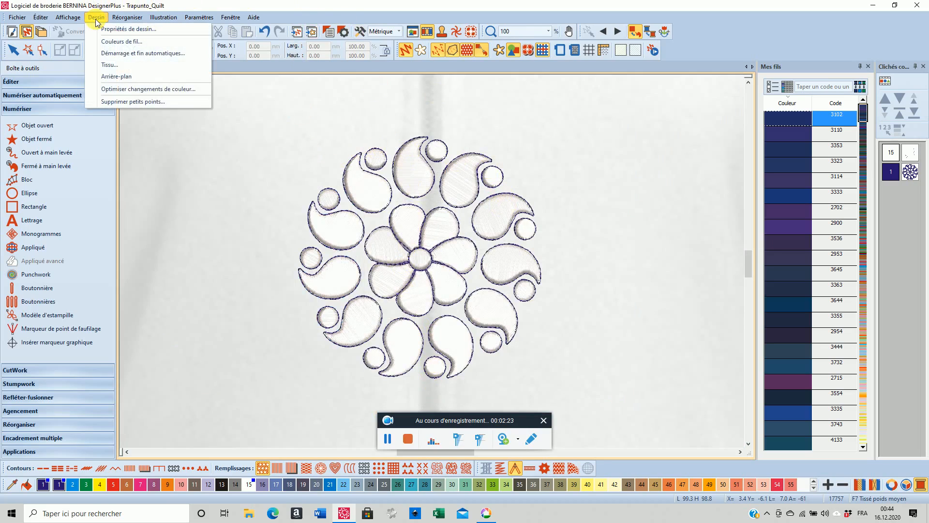
{"action": "left_click", "coordinate": [104, 77]}
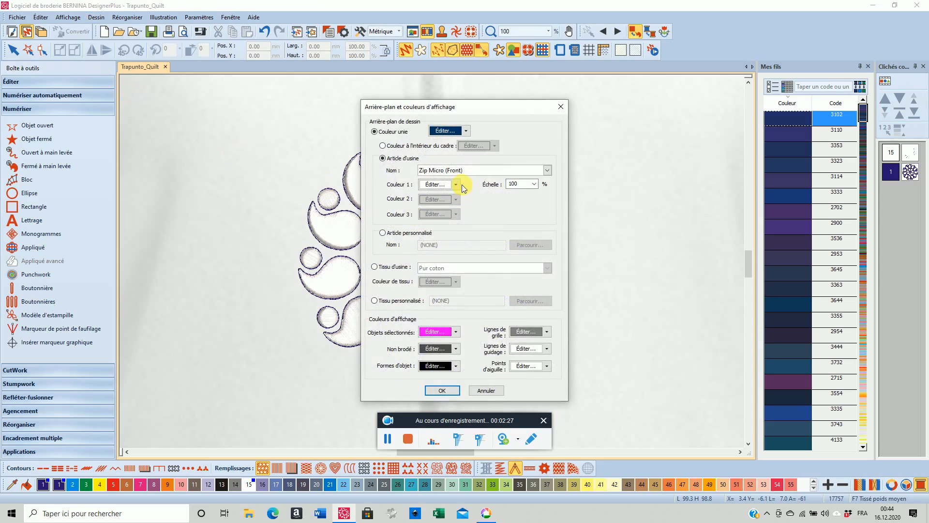
{"action": "left_click", "coordinate": [455, 185]}
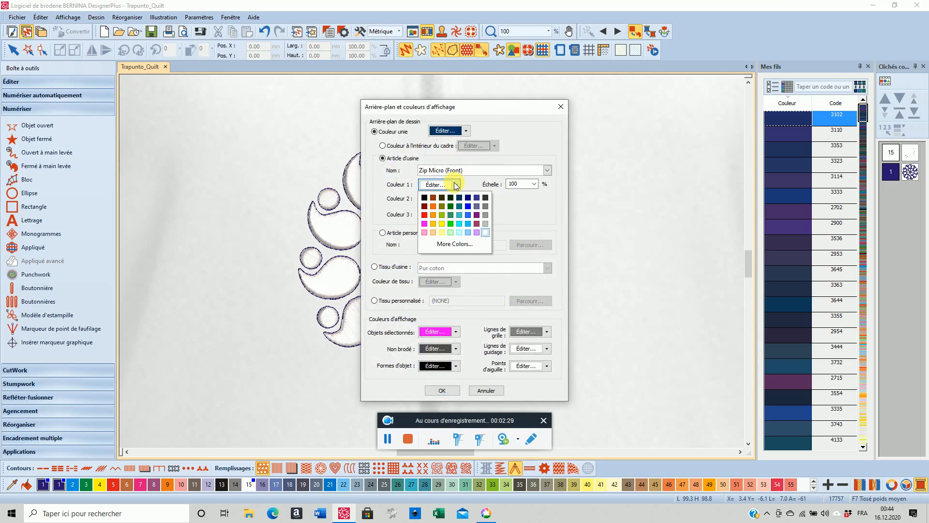
{"action": "left_click", "coordinate": [466, 205]}
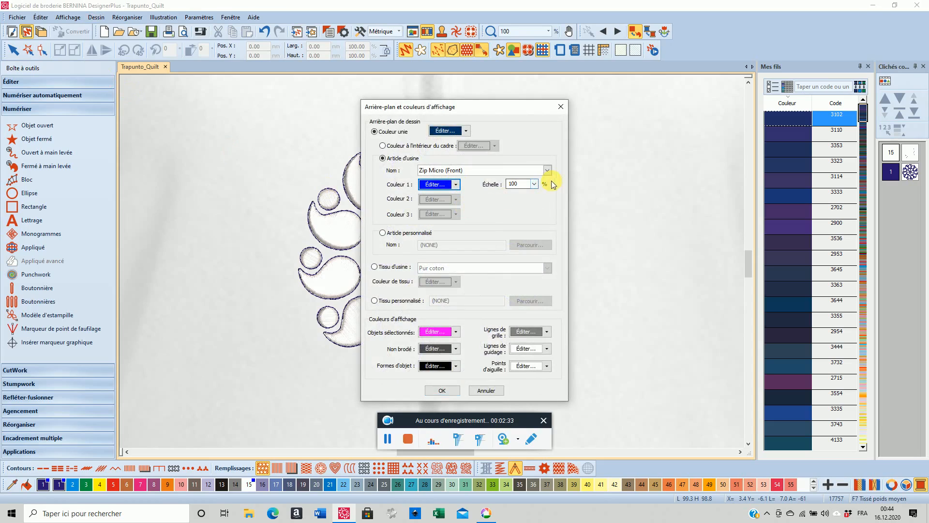
{"action": "left_click", "coordinate": [534, 184]}
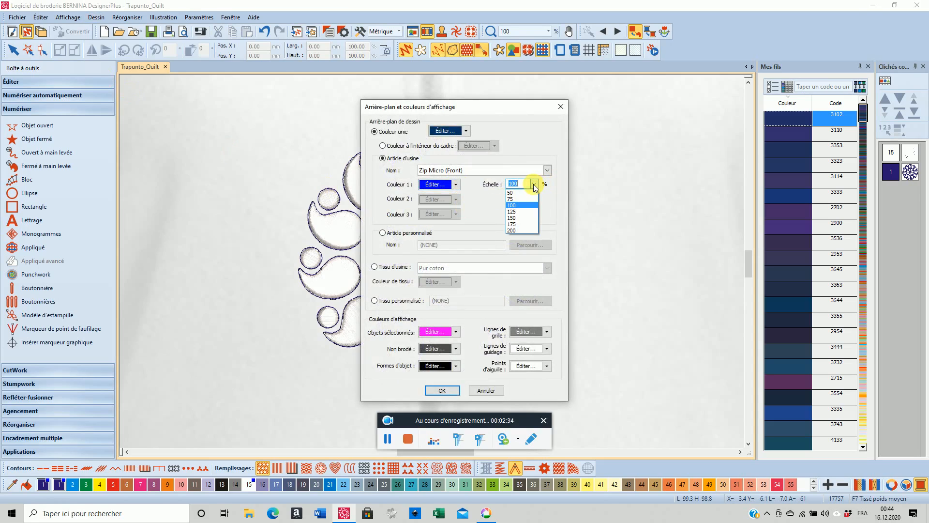
{"action": "left_click", "coordinate": [510, 199]}
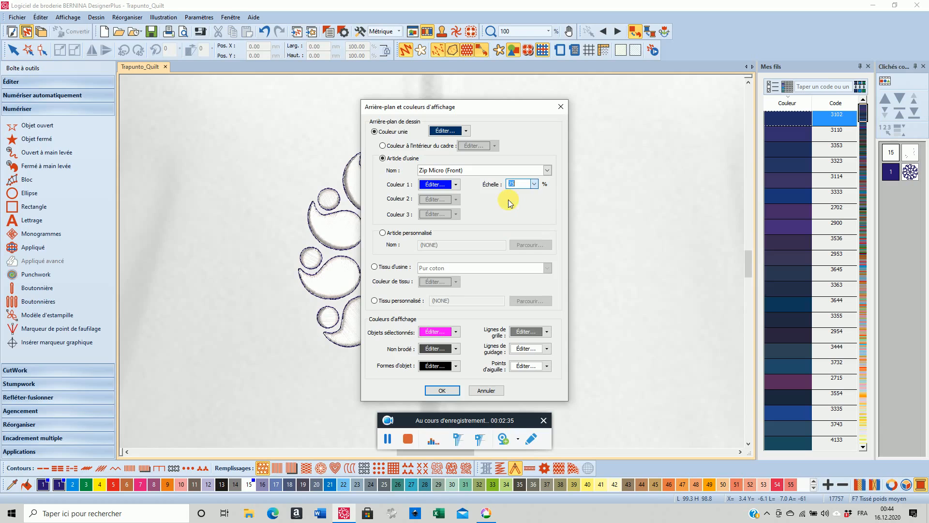
{"action": "left_click", "coordinate": [439, 390]}
{"action": "scroll", "coordinate": [412, 263], "scroll_direction": "down", "scroll_amount": 5}
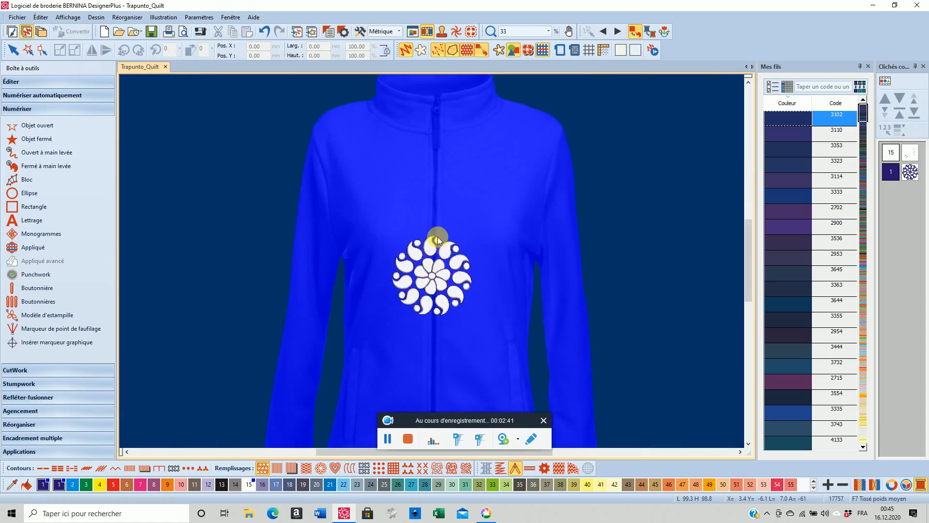
{"action": "scroll", "coordinate": [438, 262], "scroll_direction": "down", "scroll_amount": 2}
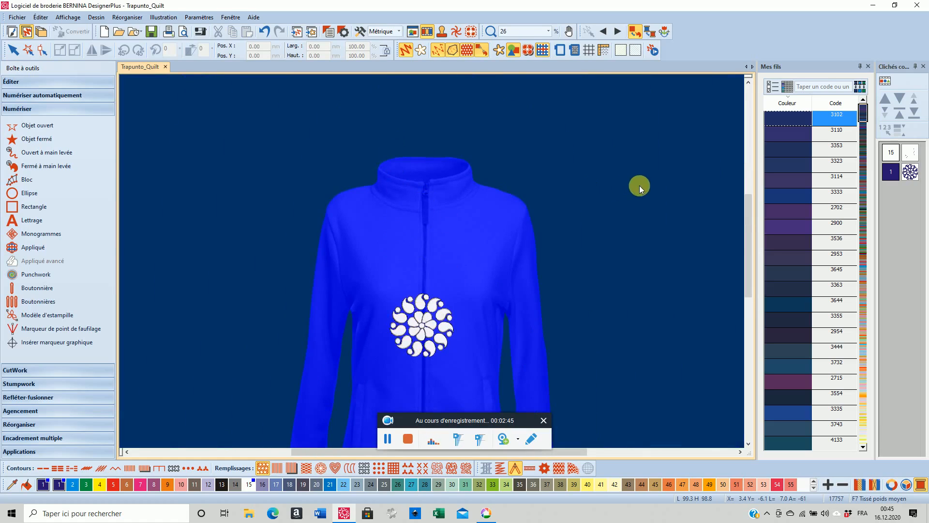
Change the solid background colour around the jacket to white
{"action": "left_click", "coordinate": [97, 17]}
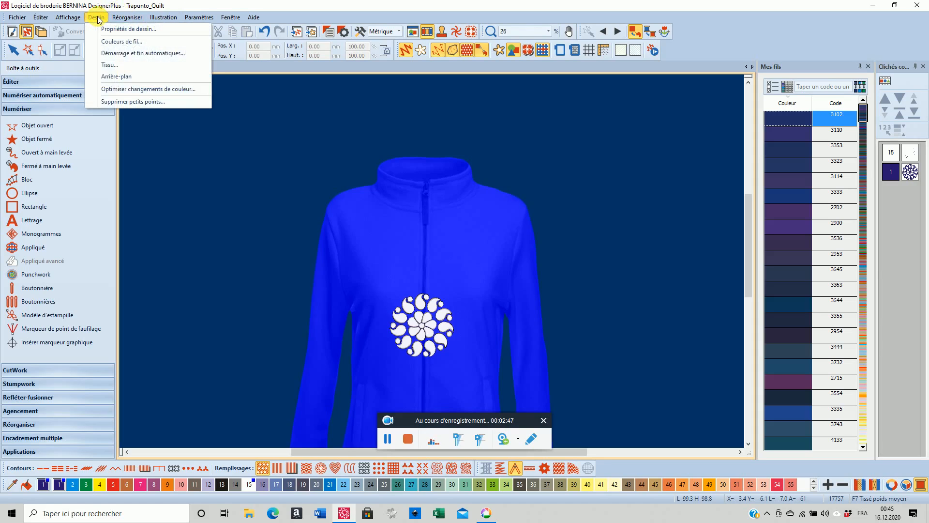
{"action": "left_click", "coordinate": [116, 77]}
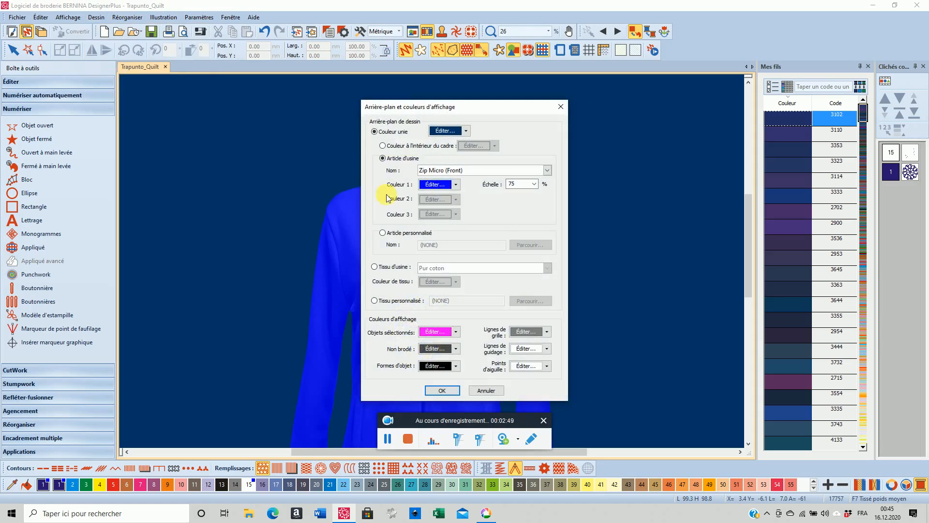
{"action": "left_click", "coordinate": [466, 131]}
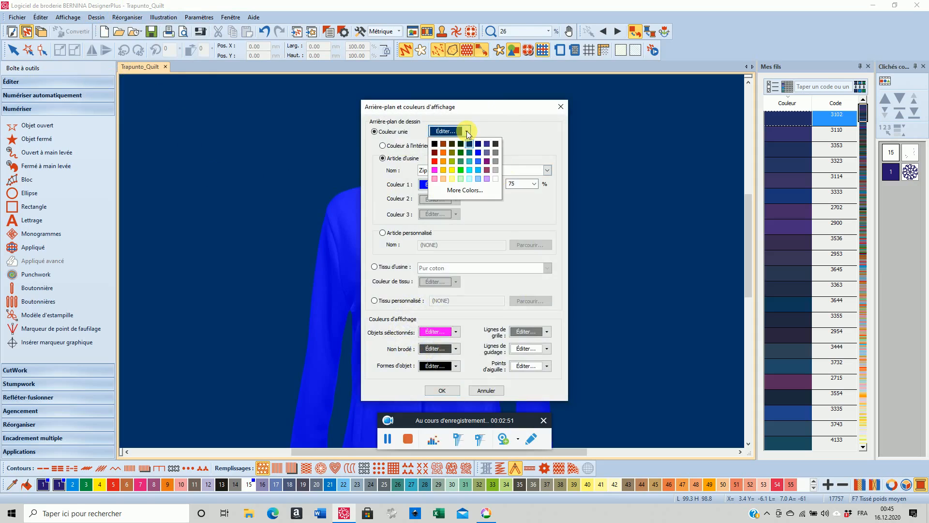
{"action": "left_click", "coordinate": [495, 179]}
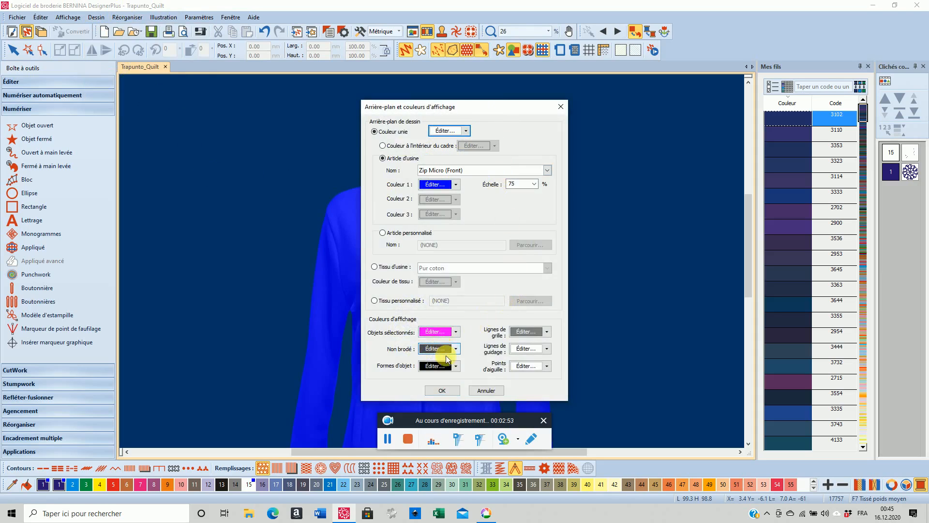
{"action": "left_click", "coordinate": [438, 387]}
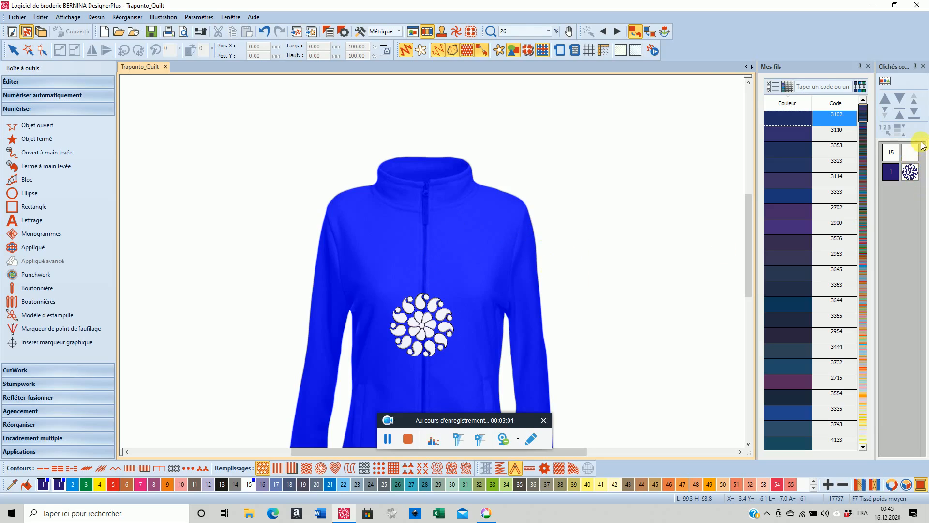
Select the whole embroidery design and move it onto the jacket's upper chest beside the zip, at about X 77 mm, Y 122 mm
{"action": "left_click", "coordinate": [909, 171]}
{"action": "left_click", "coordinate": [908, 172]}
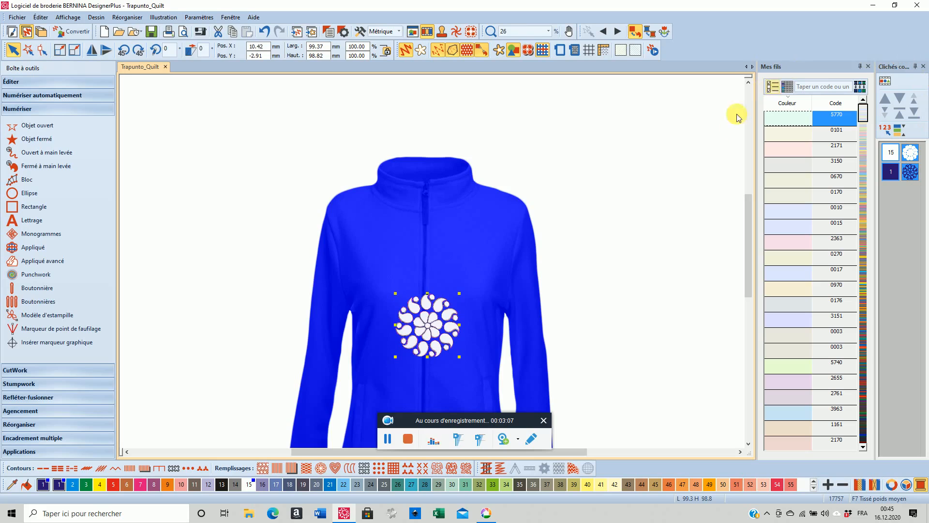
{"action": "left_click_drag", "start_coordinate": [417, 323], "coordinate": [459, 242]}
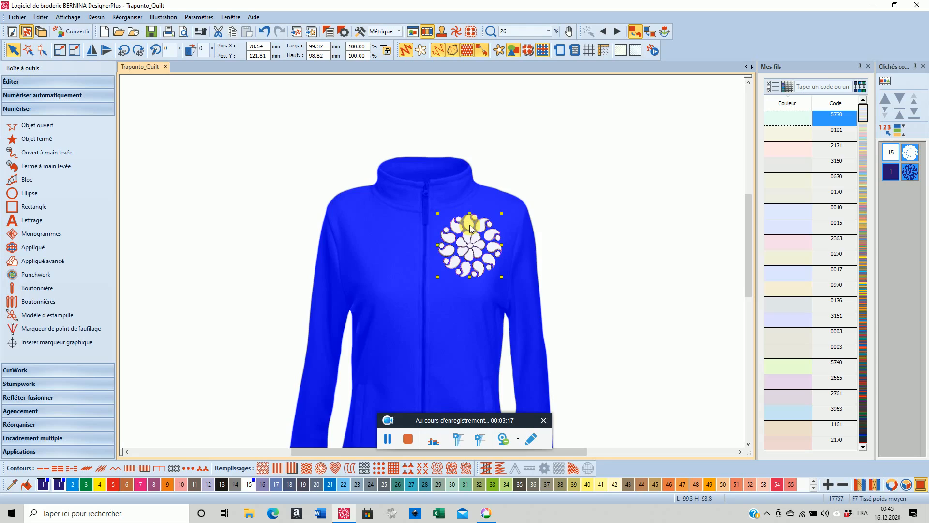
{"action": "scroll", "coordinate": [470, 228], "scroll_direction": "up", "scroll_amount": 2}
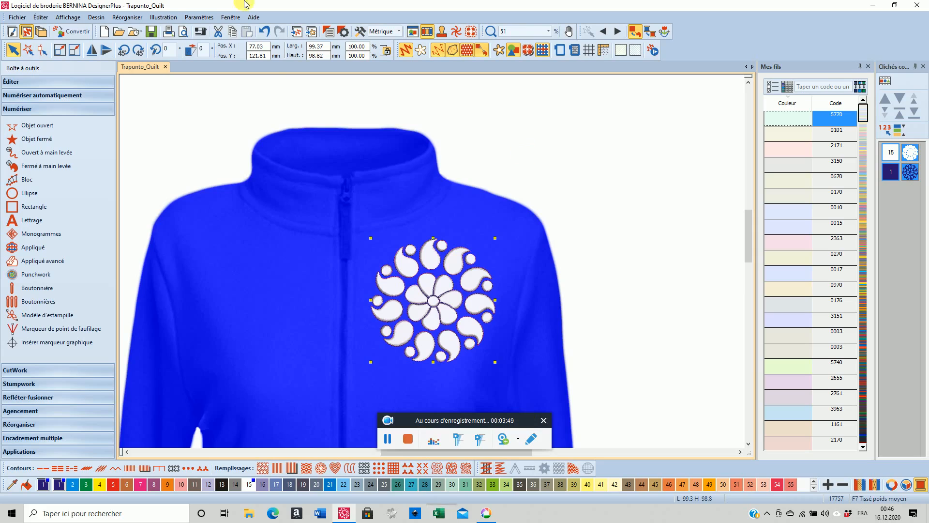
Set the background jacket's scale to 50%
{"action": "left_click", "coordinate": [96, 16]}
{"action": "left_click", "coordinate": [111, 76]}
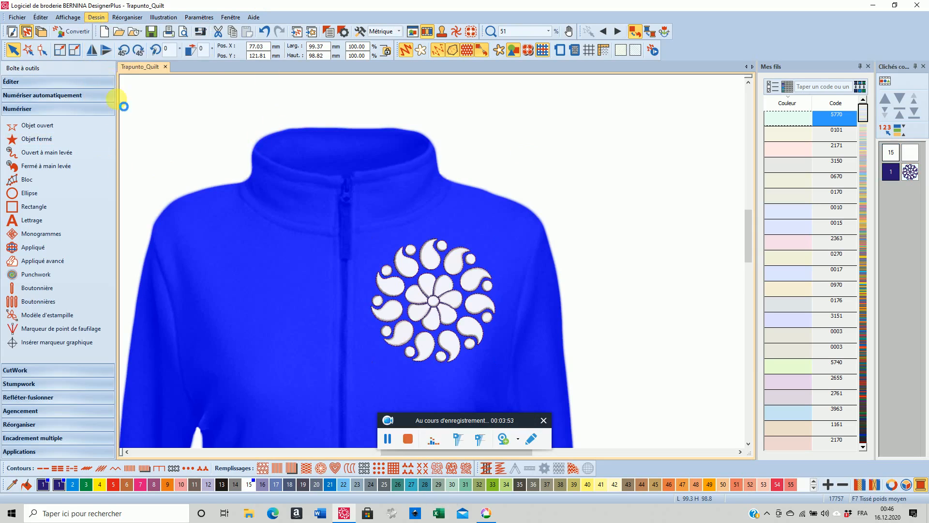
{"action": "left_click", "coordinate": [536, 187]}
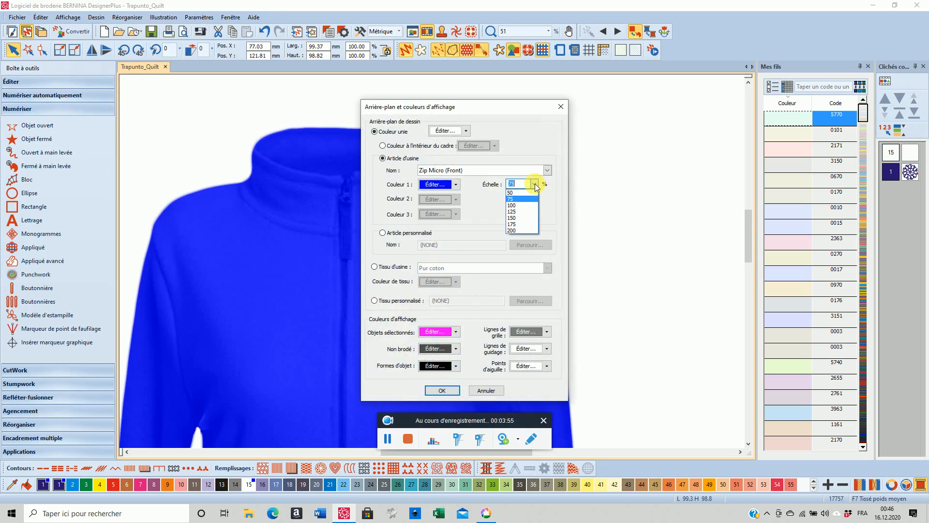
{"action": "left_click", "coordinate": [515, 193]}
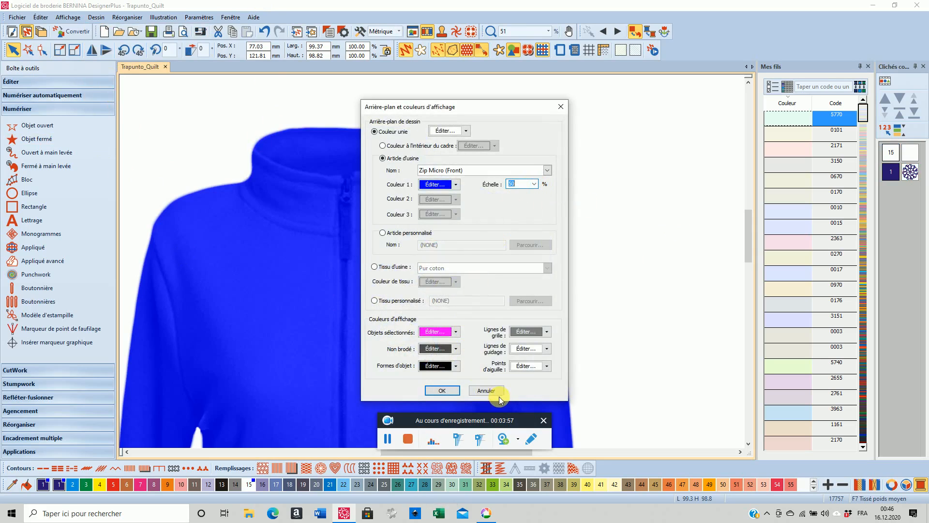
{"action": "left_click", "coordinate": [442, 390]}
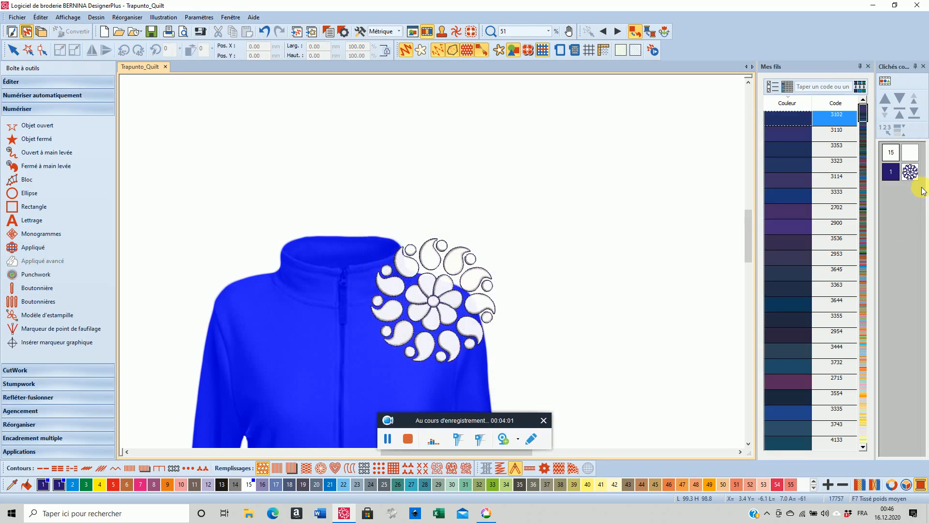
Select the whole design and move it down from the jacket's shoulder onto the chest, at about X 58 mm, Y 72 mm
{"action": "left_click", "coordinate": [909, 174]}
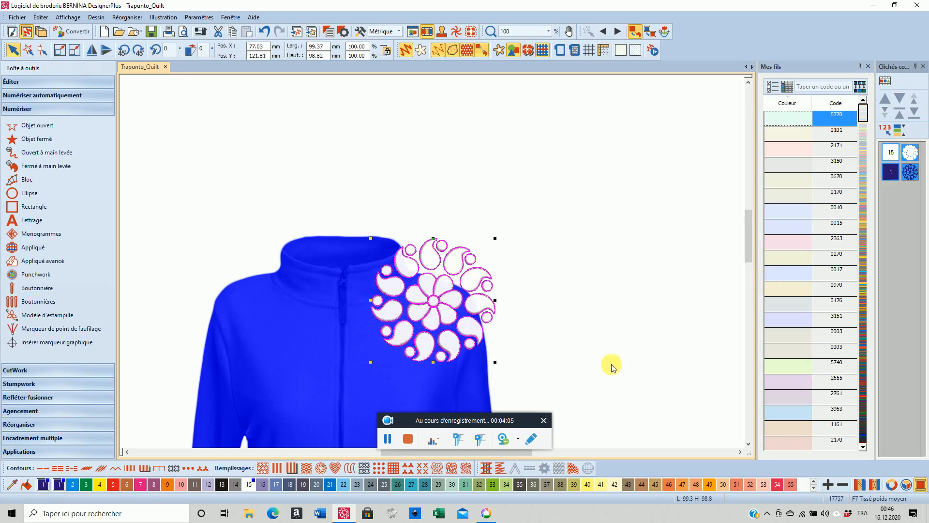
{"action": "left_click_drag", "start_coordinate": [449, 310], "coordinate": [407, 367]}
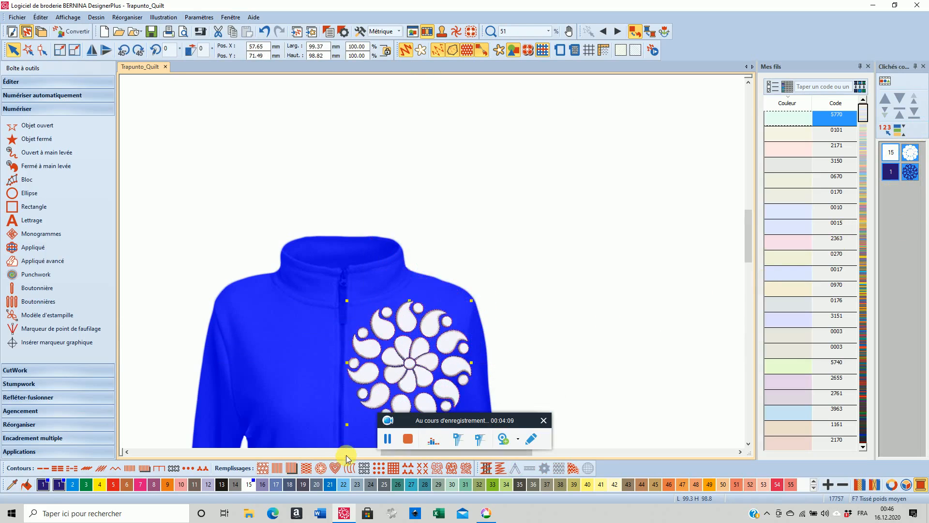
{"action": "scroll", "coordinate": [412, 381], "scroll_direction": "up", "scroll_amount": 2}
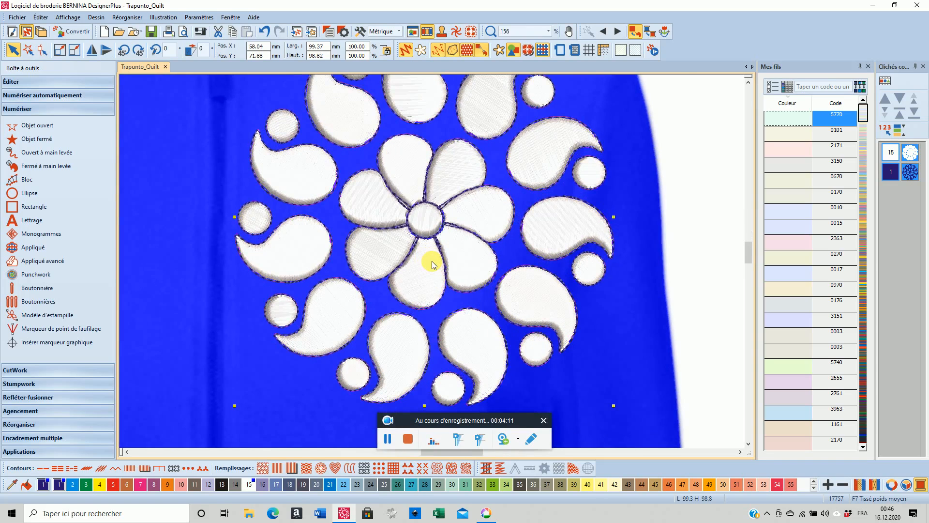
{"action": "scroll", "coordinate": [431, 264], "scroll_direction": "down", "scroll_amount": 1}
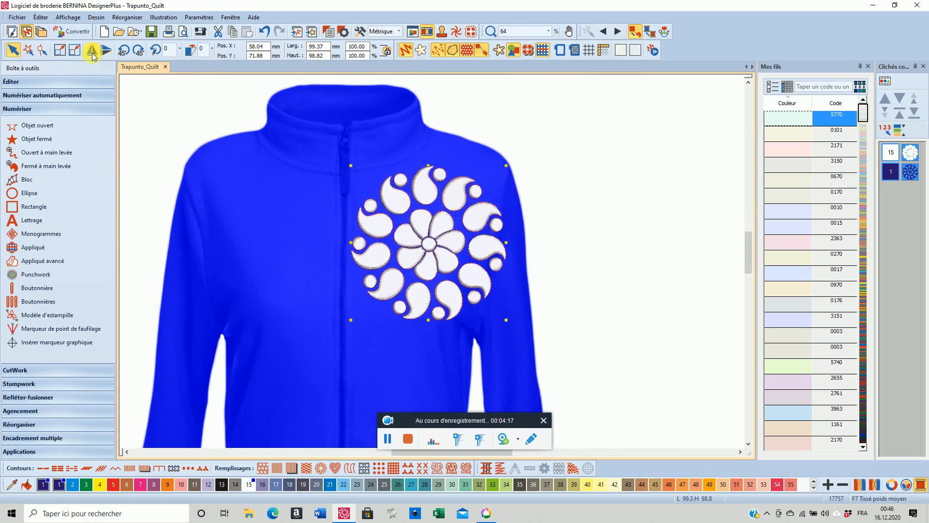
Set the background jacket's scale to 100%
{"action": "left_click", "coordinate": [96, 17]}
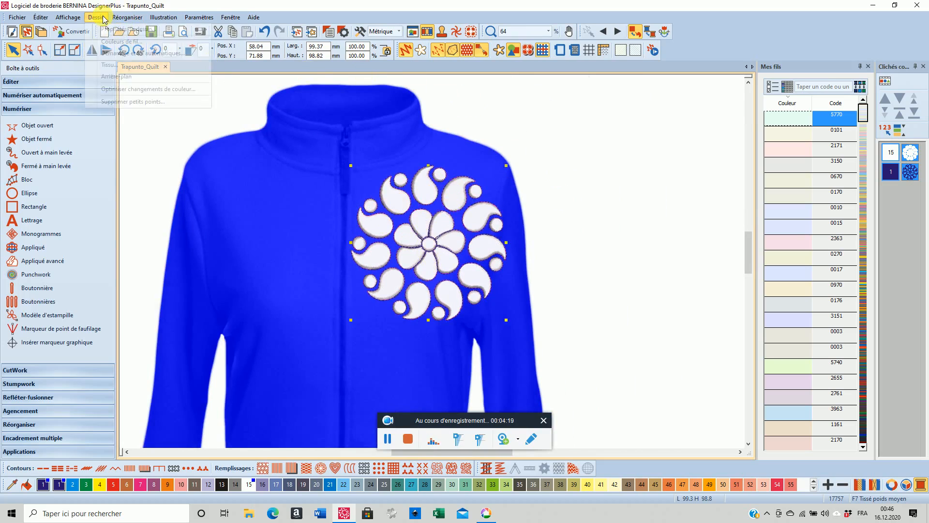
{"action": "left_click", "coordinate": [108, 78]}
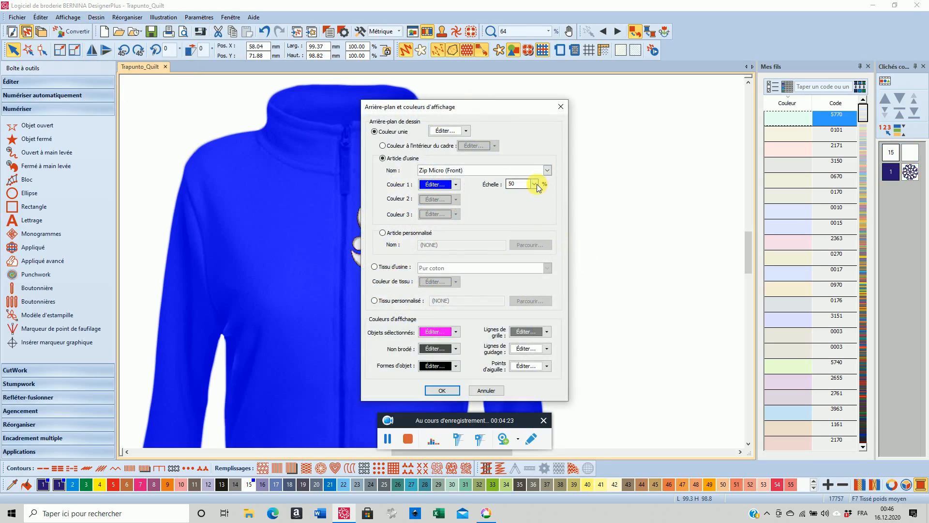
{"action": "left_click", "coordinate": [534, 184]}
{"action": "left_click", "coordinate": [521, 204]}
{"action": "left_click", "coordinate": [440, 391]}
{"action": "scroll", "coordinate": [448, 267], "scroll_direction": "up", "scroll_amount": 2}
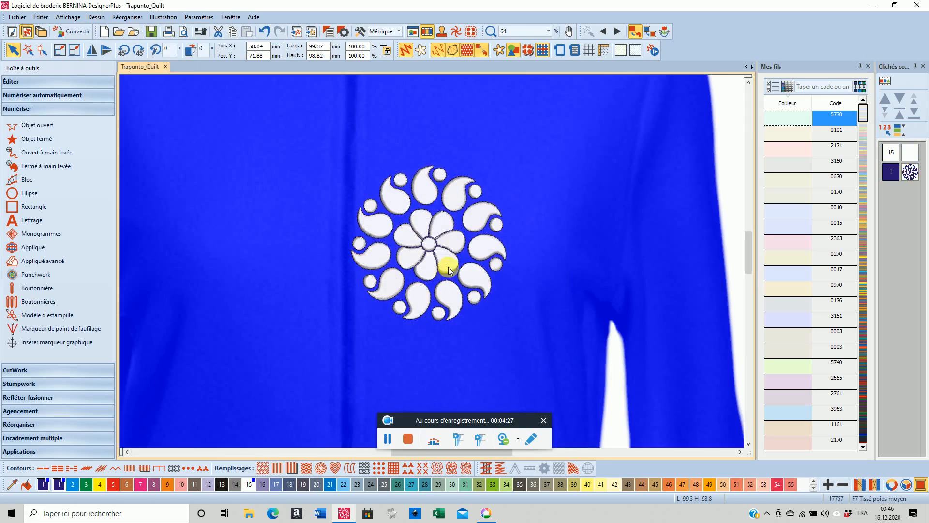
{"action": "scroll", "coordinate": [431, 261], "scroll_direction": "down", "scroll_amount": 4}
{"action": "left_click", "coordinate": [423, 254]}
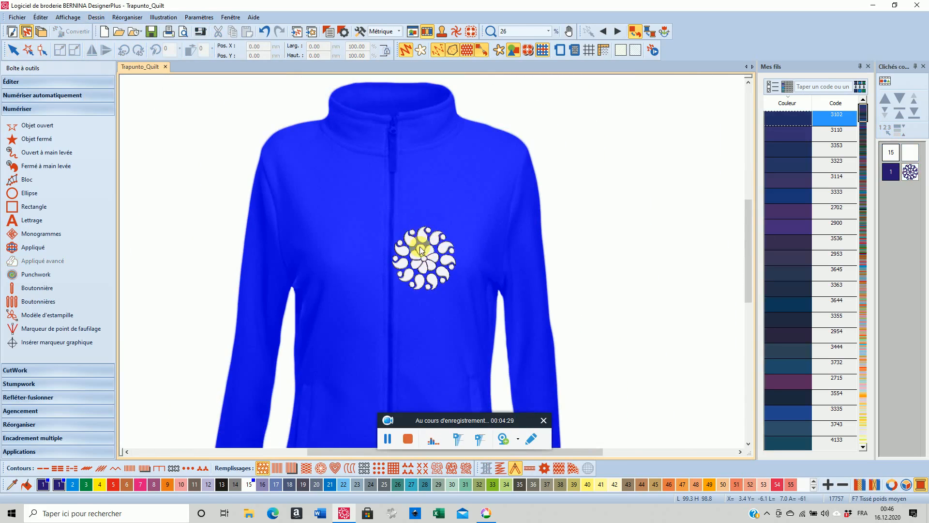
{"action": "left_click_drag", "start_coordinate": [440, 205], "coordinate": [445, 168]}
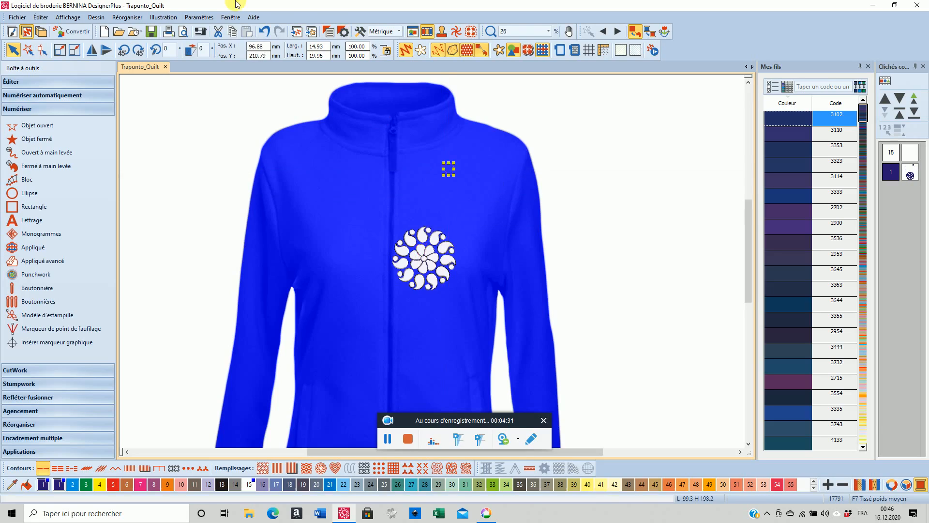
{"action": "left_click", "coordinate": [266, 31]}
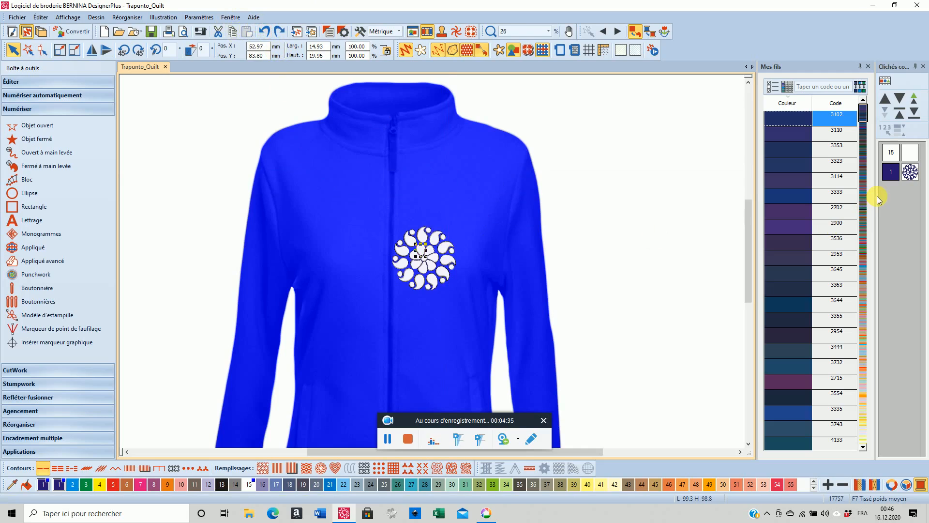
Select the entire design and move it up onto the jacket's chest beside the zip, at about X 94 mm, Y 178 mm
{"action": "key", "text": "ctrl+a"}
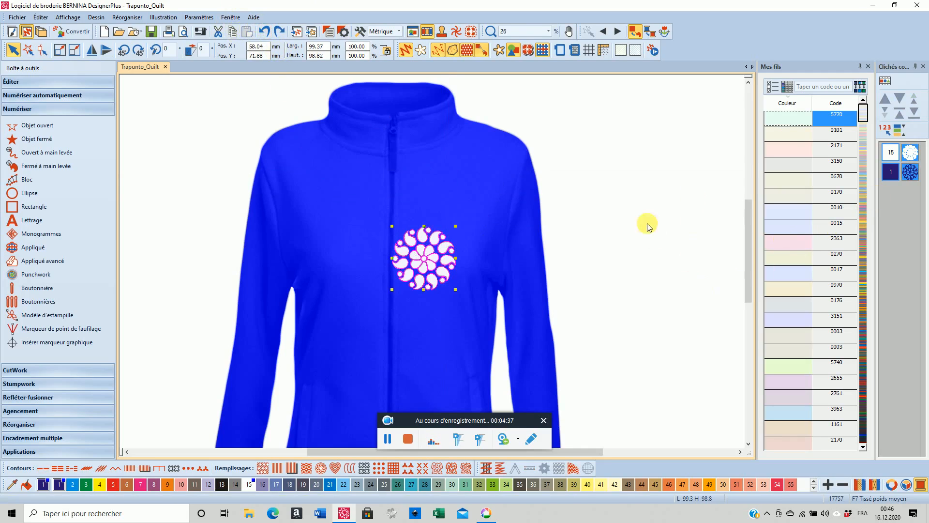
{"action": "left_click_drag", "start_coordinate": [419, 262], "coordinate": [440, 194]}
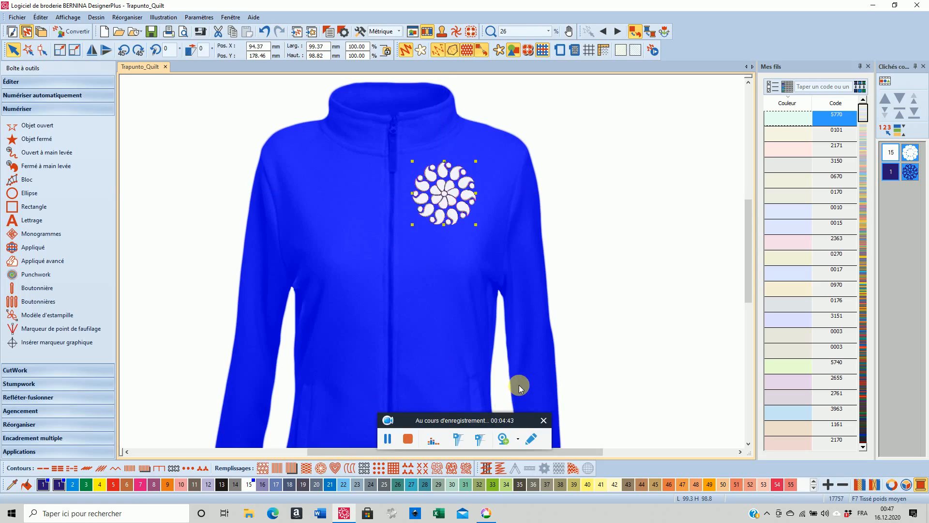